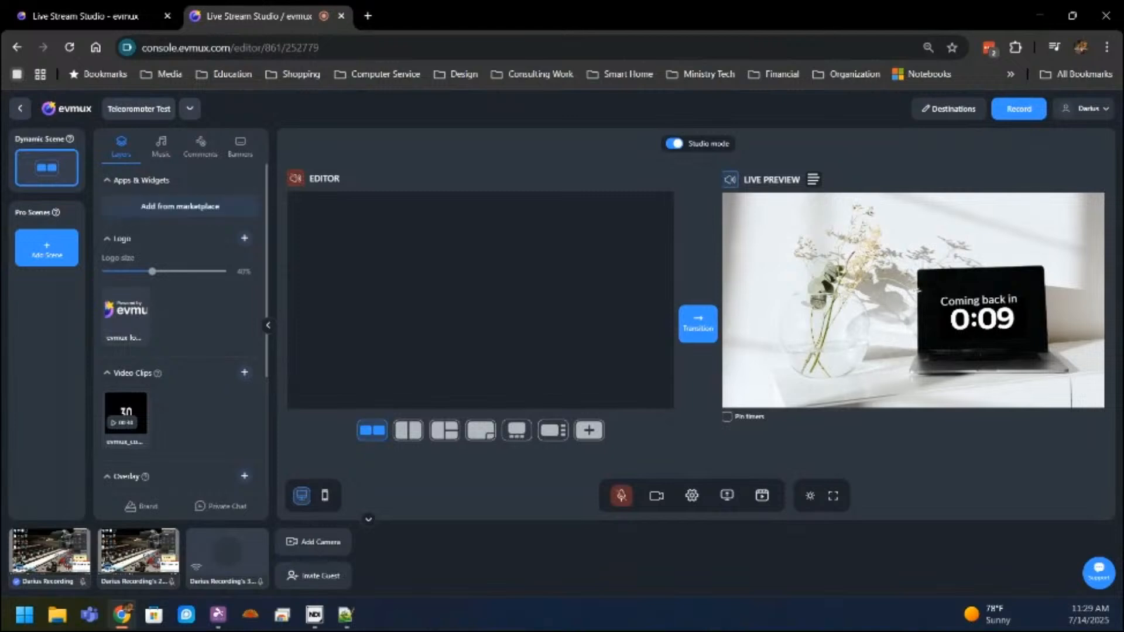
pyautogui.click(180, 206)
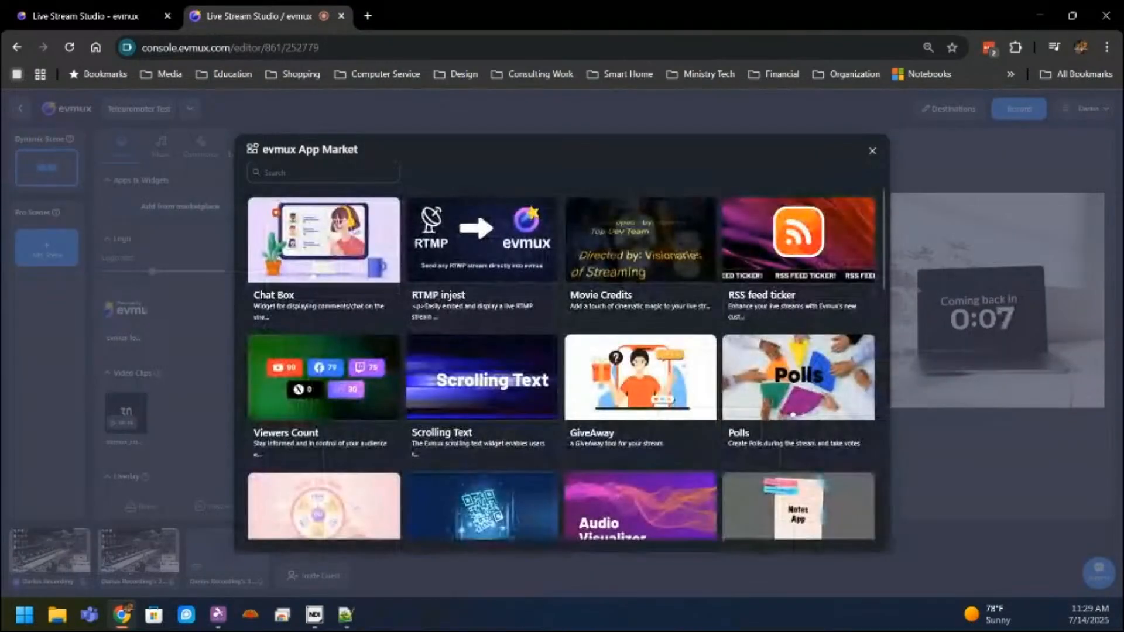
pyautogui.scroll(-3, 562, 363)
pyautogui.scroll(-1, 562, 363)
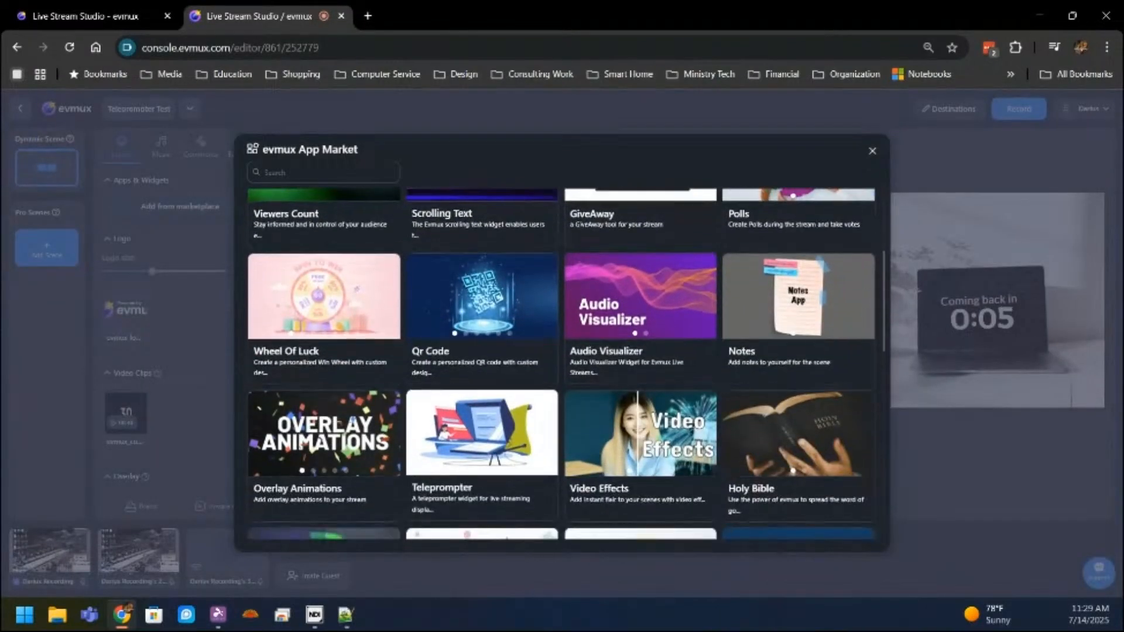
pyautogui.click(545, 439)
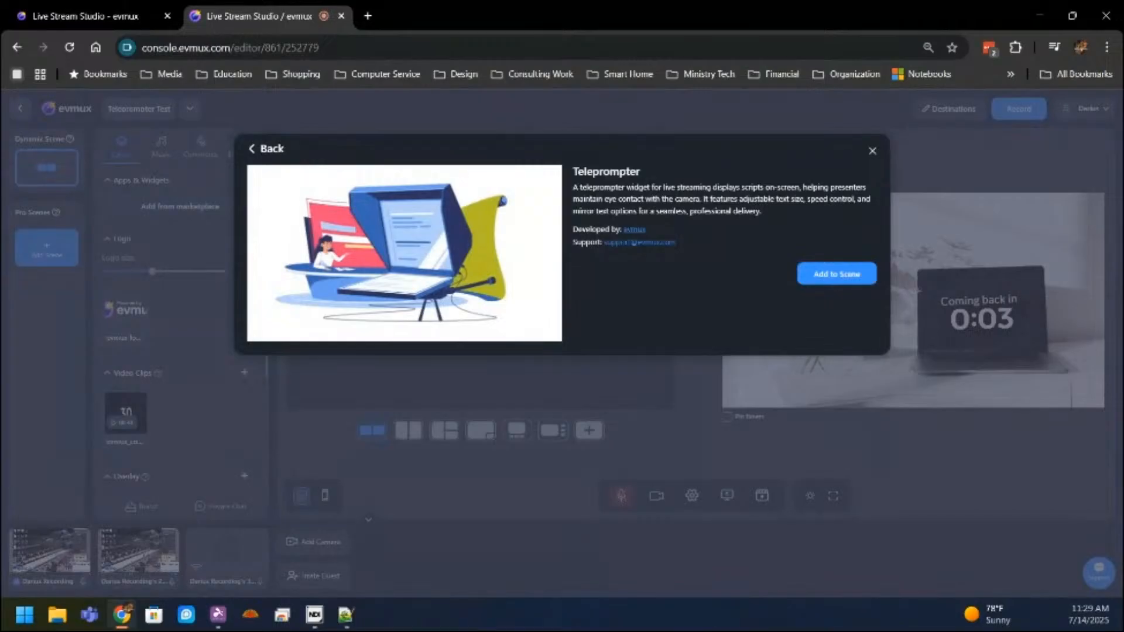
pyautogui.click(837, 274)
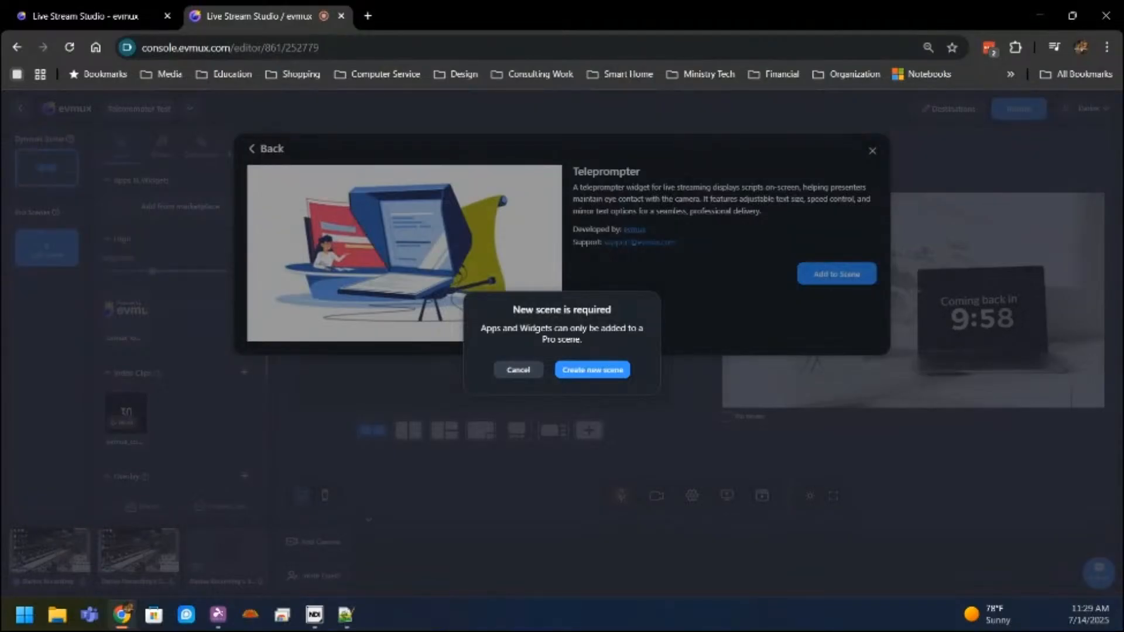
pyautogui.click(519, 370)
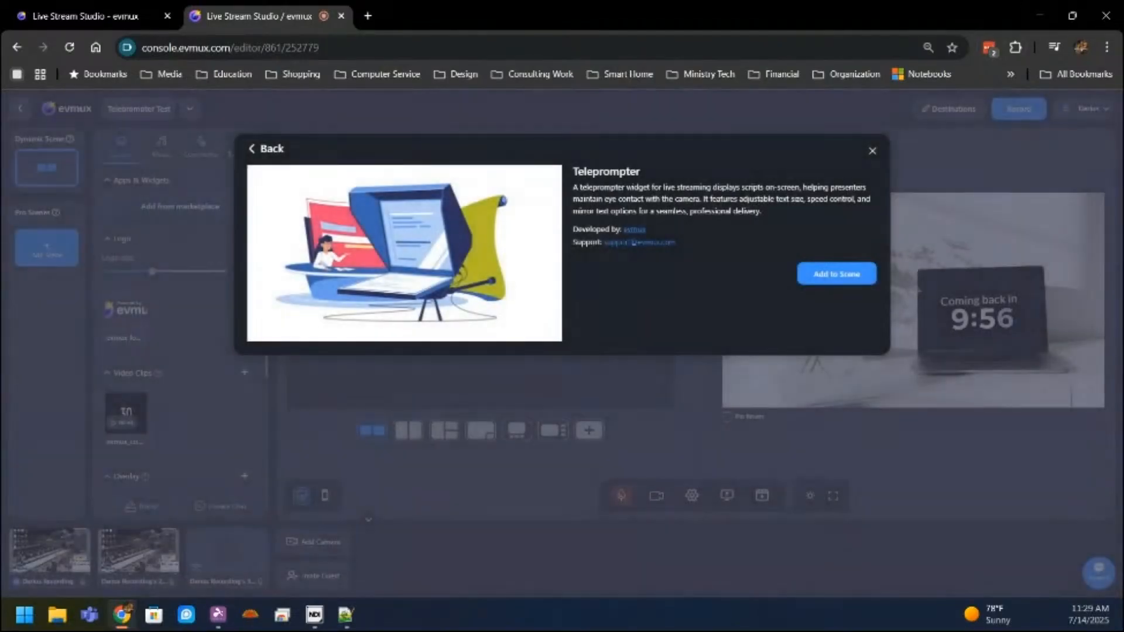
pyautogui.click(873, 151)
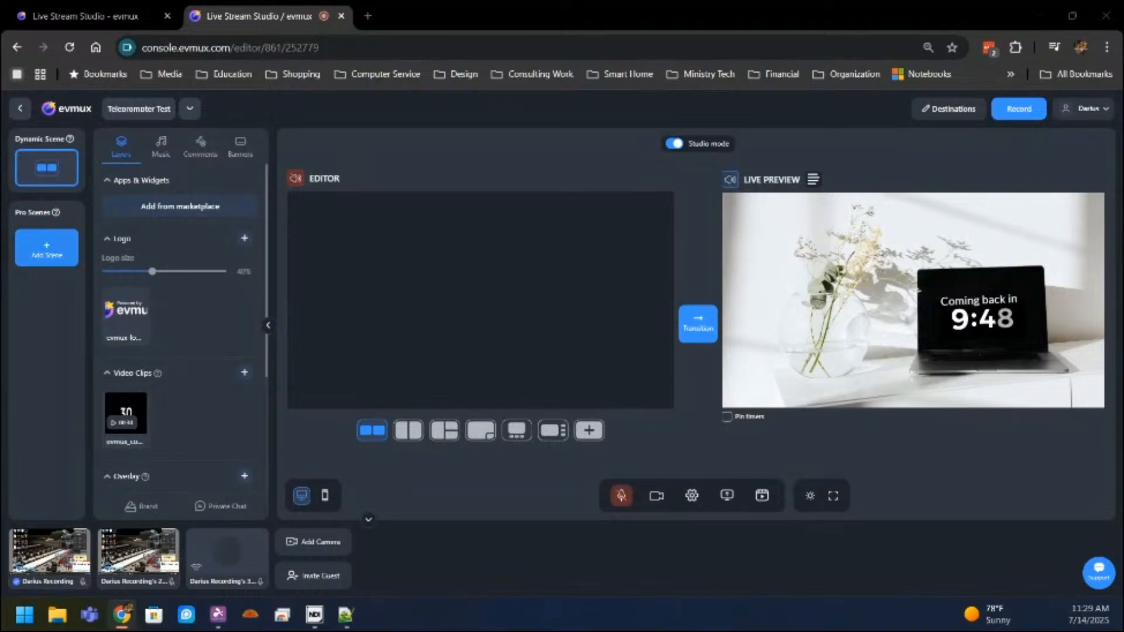
# Create a new Pro scene from the Break template with the butterfly laptop and countdown phone
pyautogui.click(46, 249)
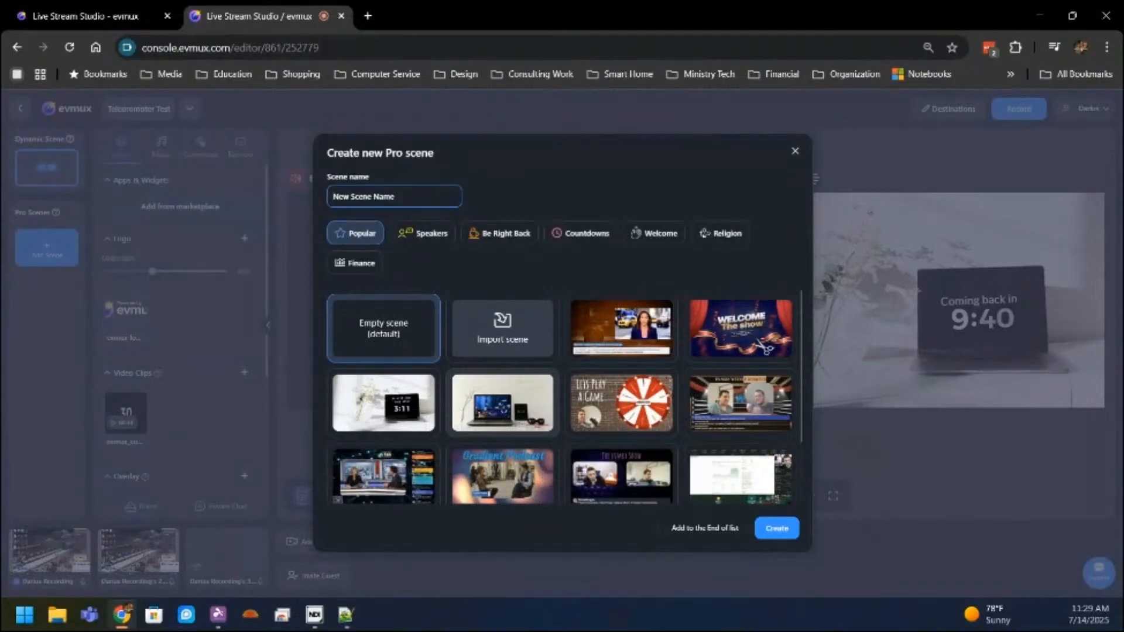
pyautogui.click(502, 403)
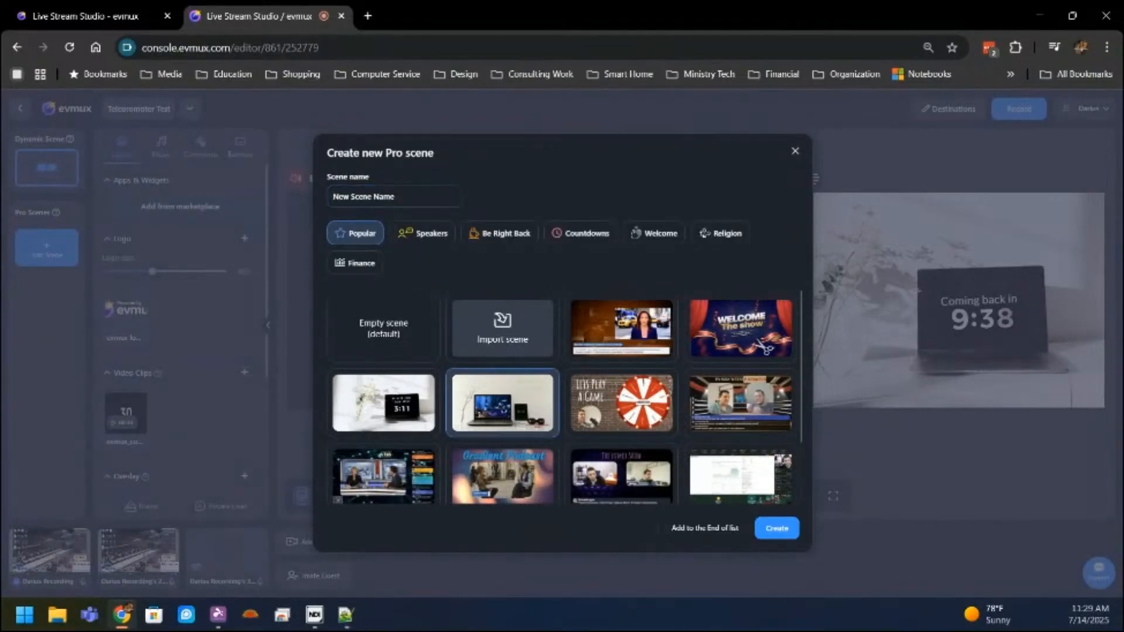
pyautogui.click(777, 528)
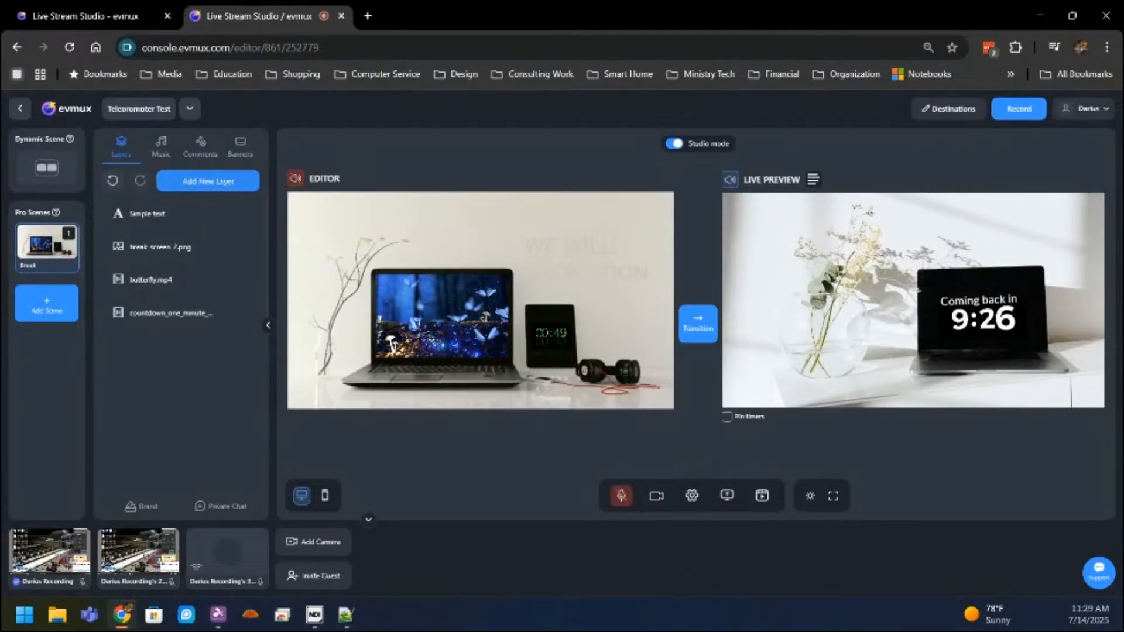
# Add the Teleprompter app from the App Market as a layer in the Break scene
pyautogui.click(208, 181)
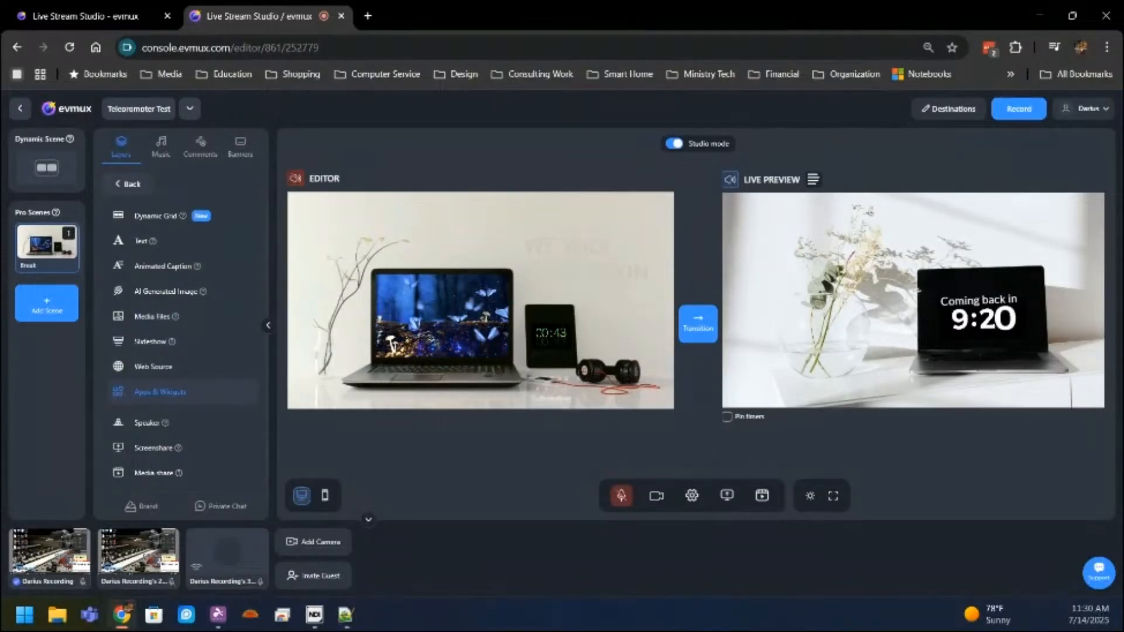
pyautogui.click(160, 391)
pyautogui.scroll(-3, 561, 363)
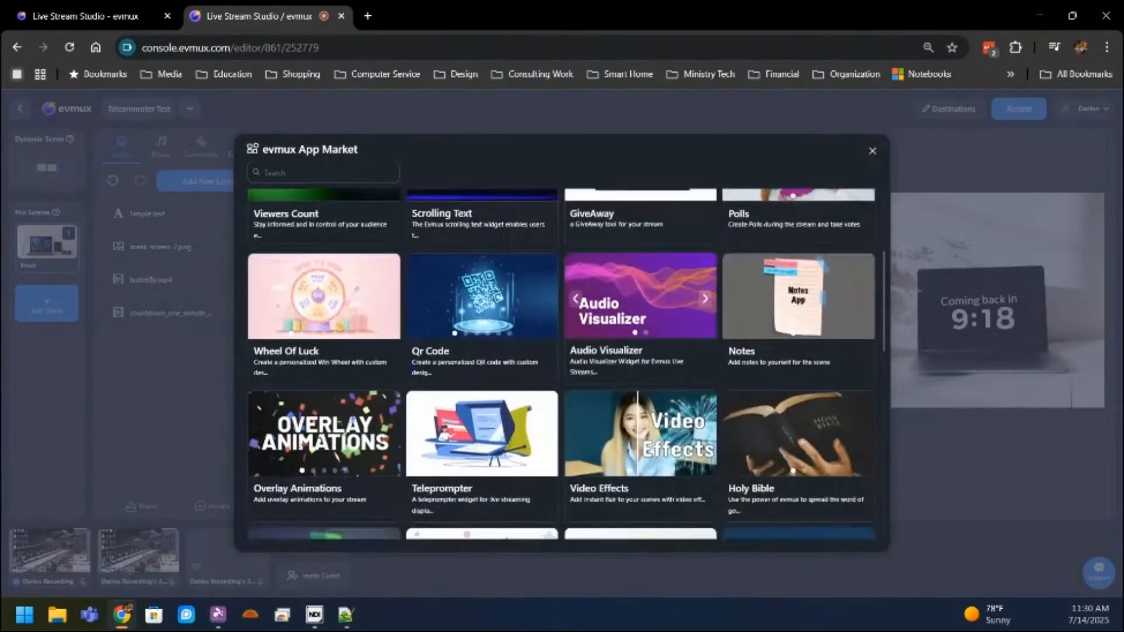
pyautogui.click(457, 489)
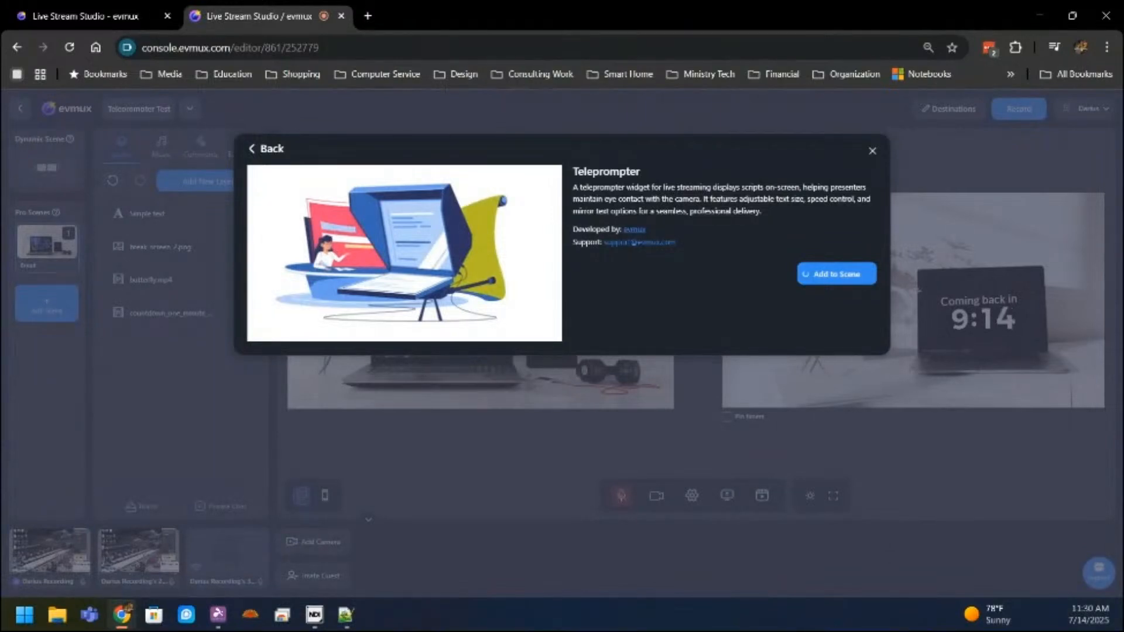
pyautogui.click(806, 274)
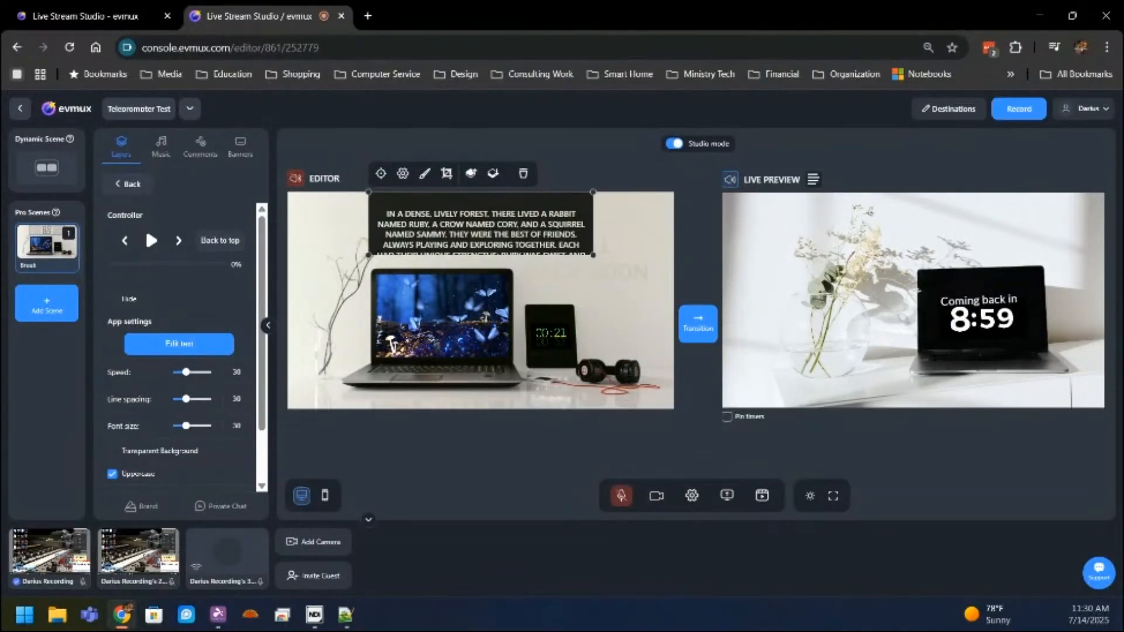
# Reposition the teleprompter box in the Break scene and enlarge it to cover most of the canvas
pyautogui.moveTo(481, 223); pyautogui.dragTo(424, 232)
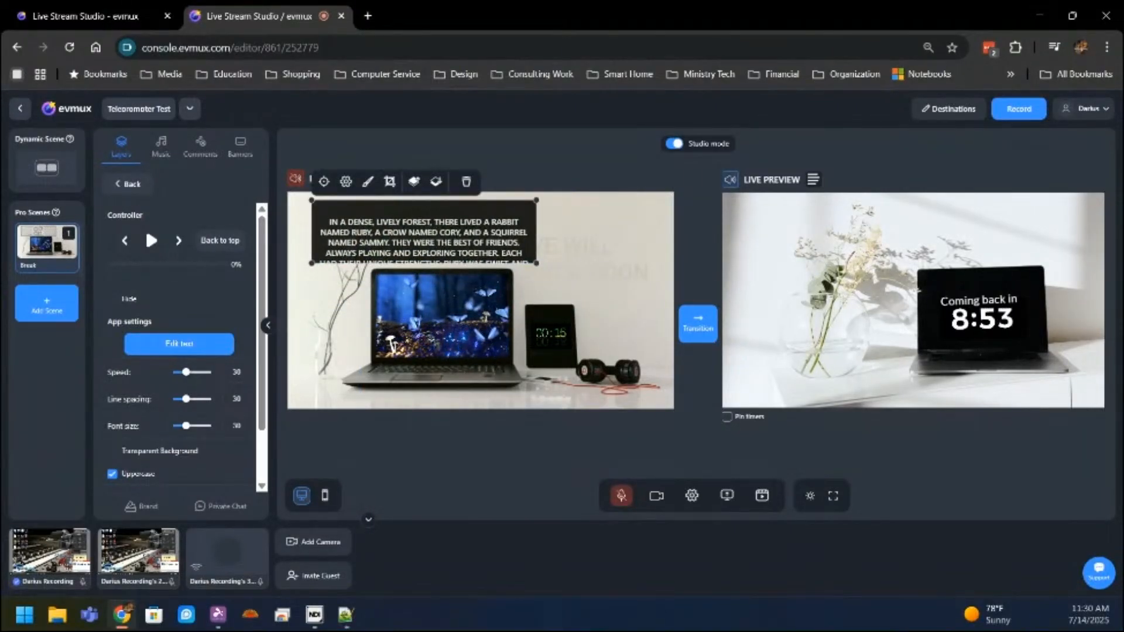
pyautogui.moveTo(536, 264); pyautogui.dragTo(608, 401)
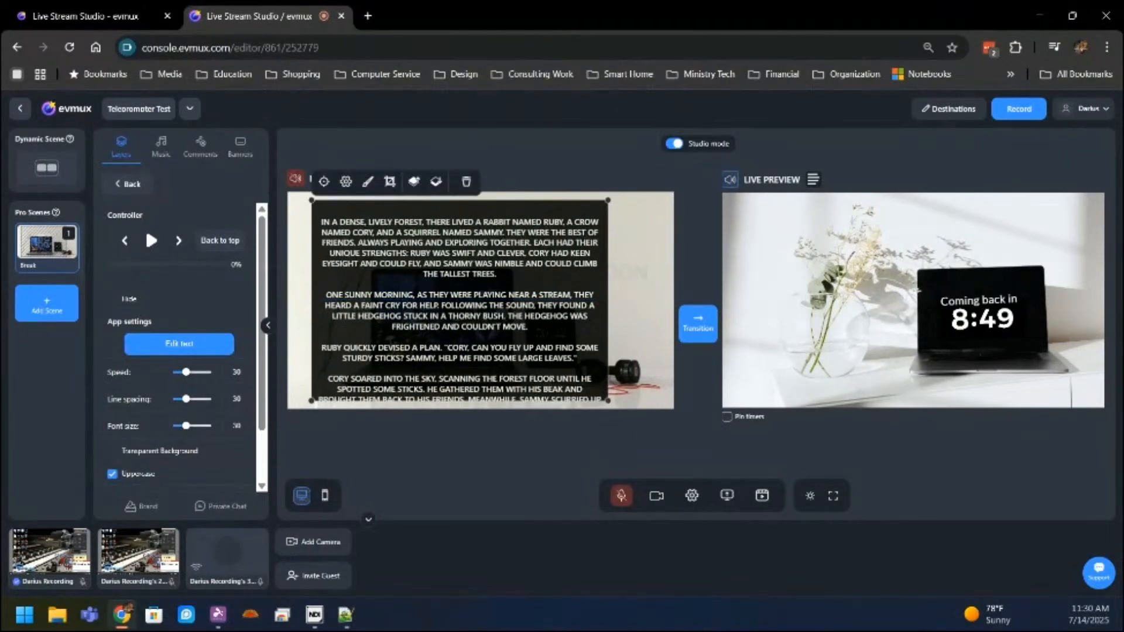
pyautogui.moveTo(460, 300)
pyautogui.mouseDown()
pyautogui.moveTo(481, 300)
pyautogui.moveTo(471, 301)
pyautogui.mouseUp()
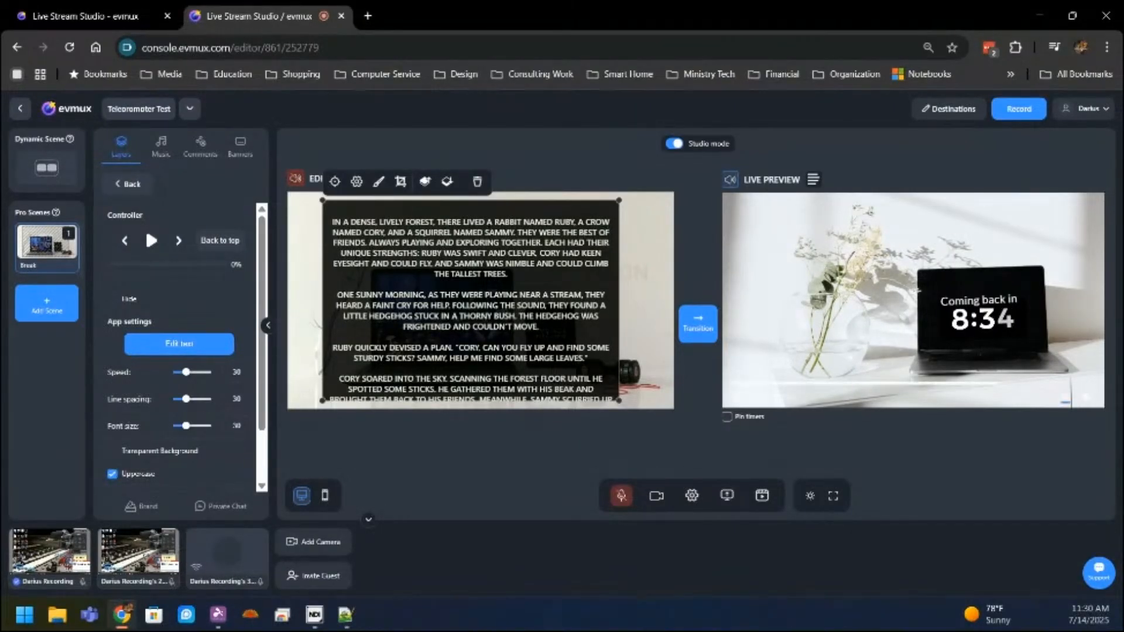
# Create an empty Pro scene and add the uploaded Ebenezer COGIC.webp image to it
pyautogui.click(698, 324)
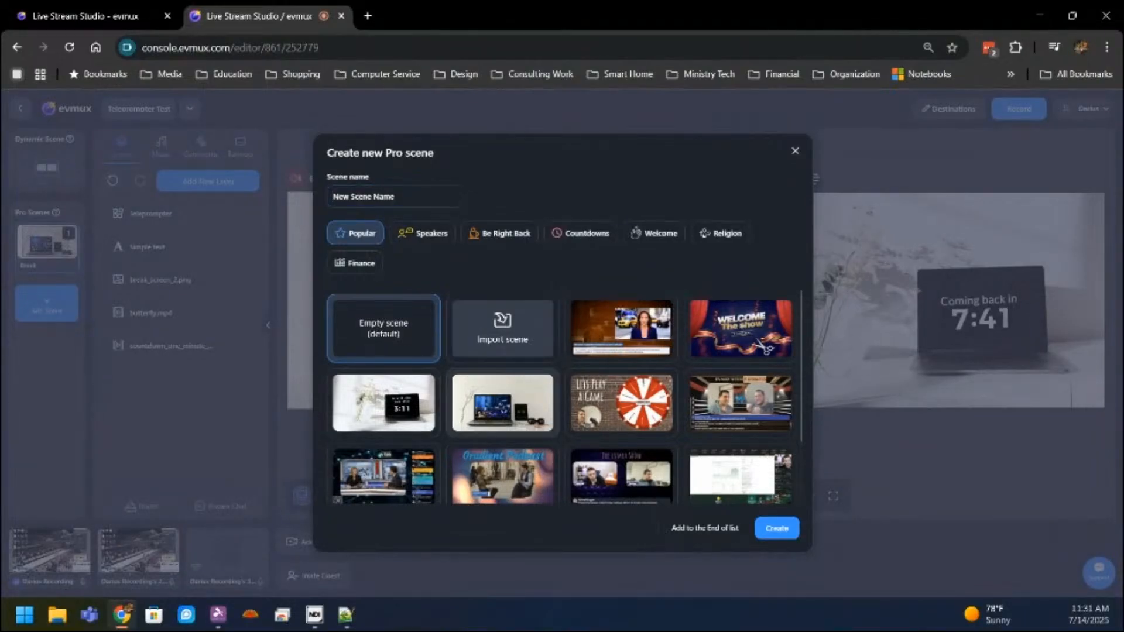
pyautogui.click(777, 529)
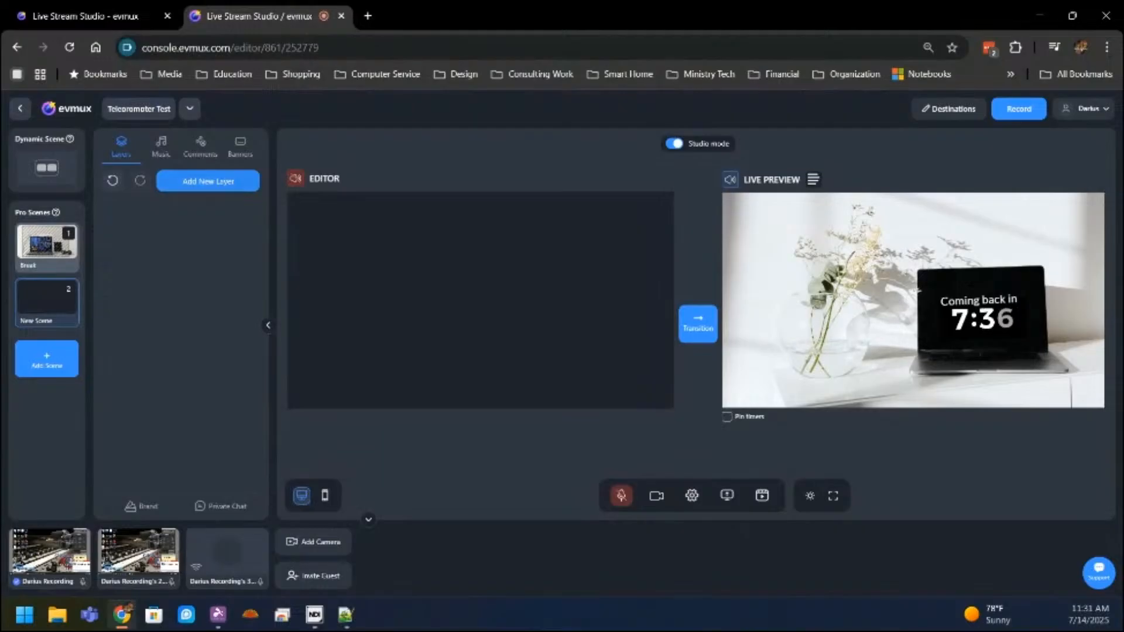
pyautogui.click(207, 181)
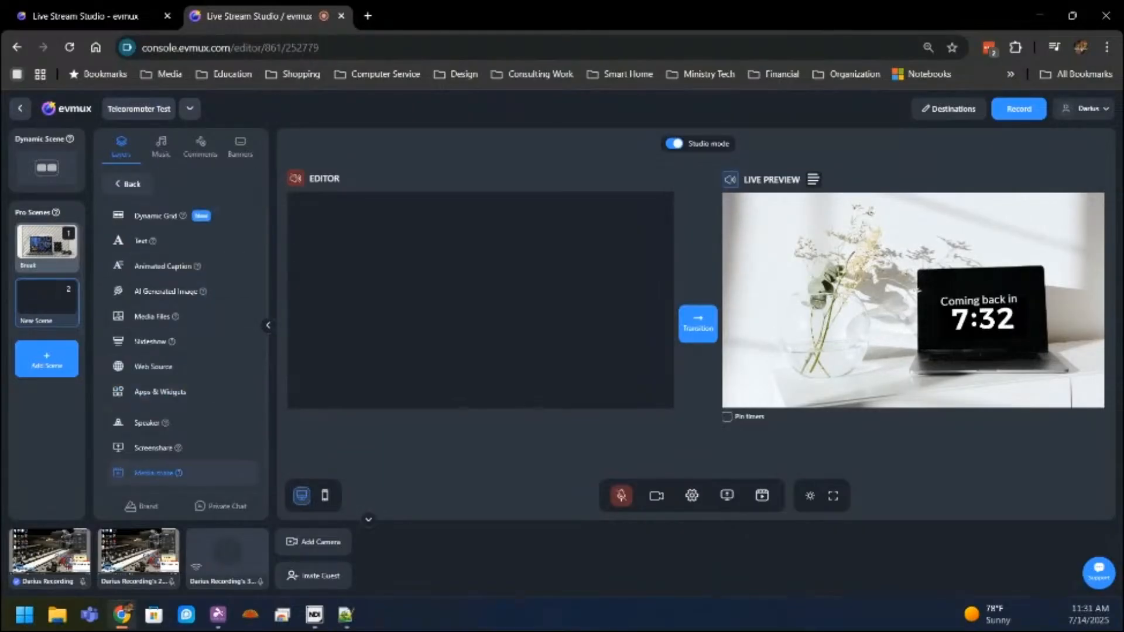
pyautogui.click(152, 316)
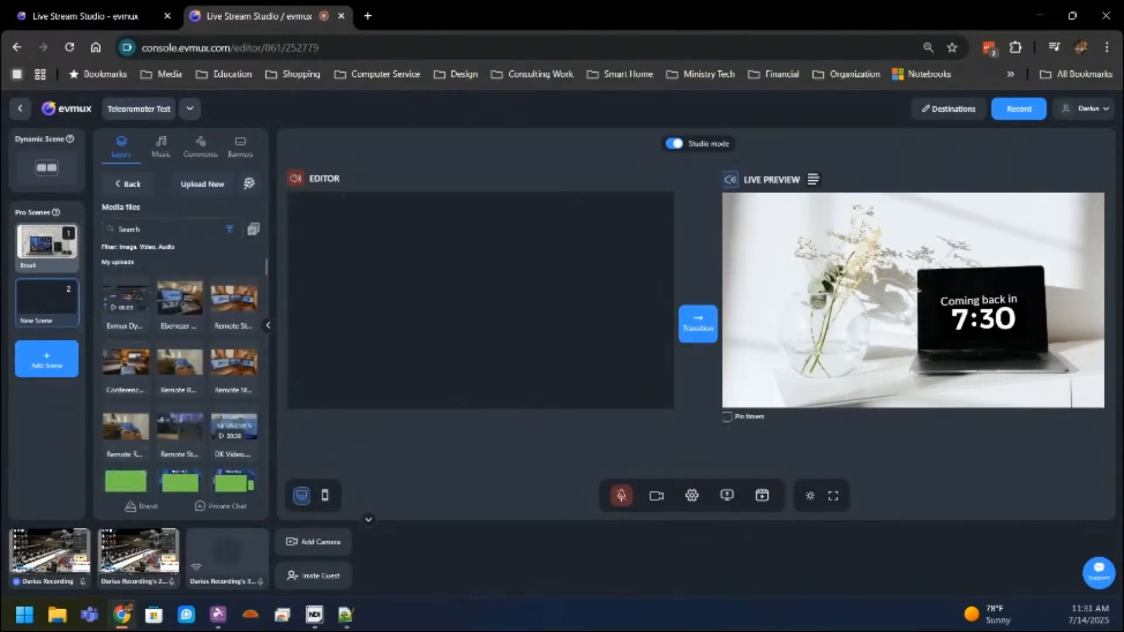
pyautogui.moveTo(179, 299); pyautogui.dragTo(361, 289)
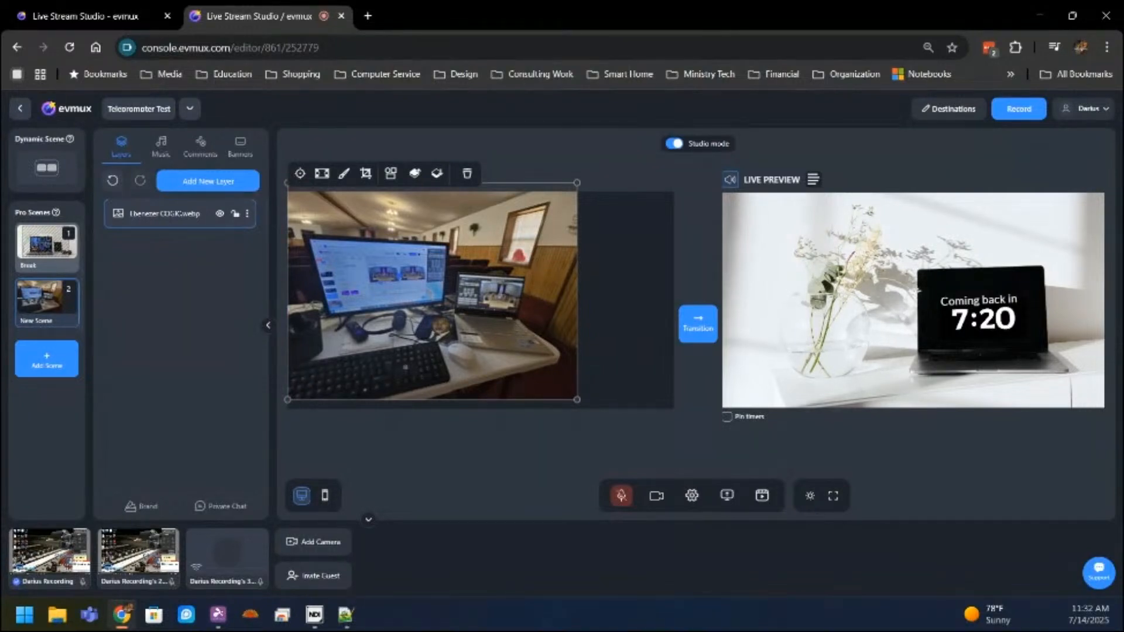
# Enlarge the Ebenezer COGIC.webp image until it fills the whole canvas, and deselect it
pyautogui.moveTo(577, 400); pyautogui.dragTo(706, 496)
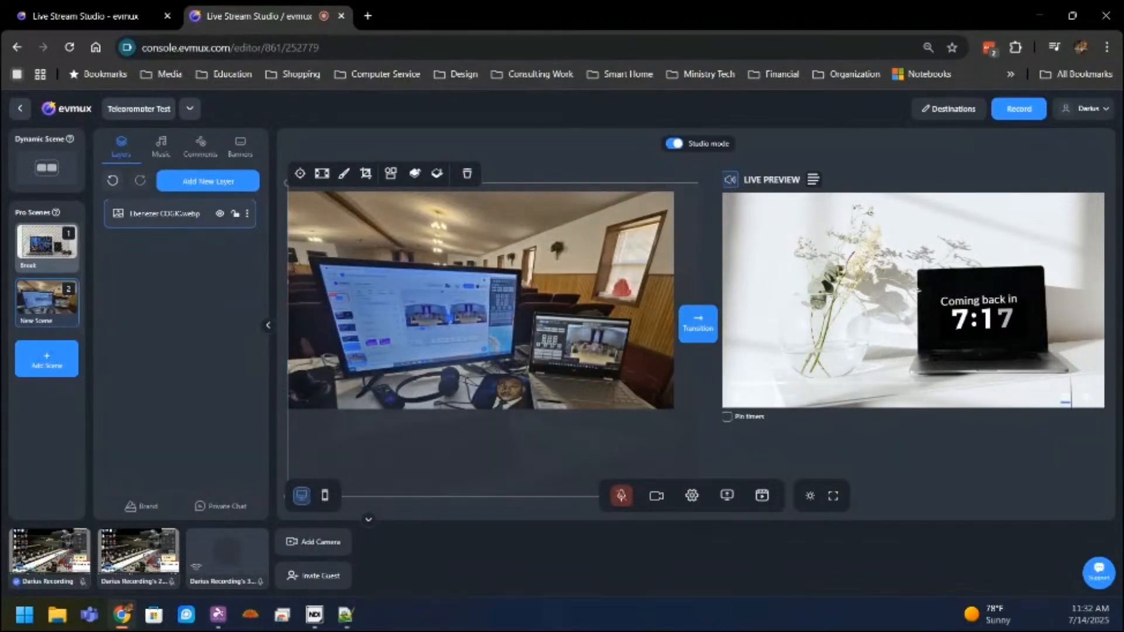
pyautogui.moveTo(480, 304); pyautogui.dragTo(481, 305)
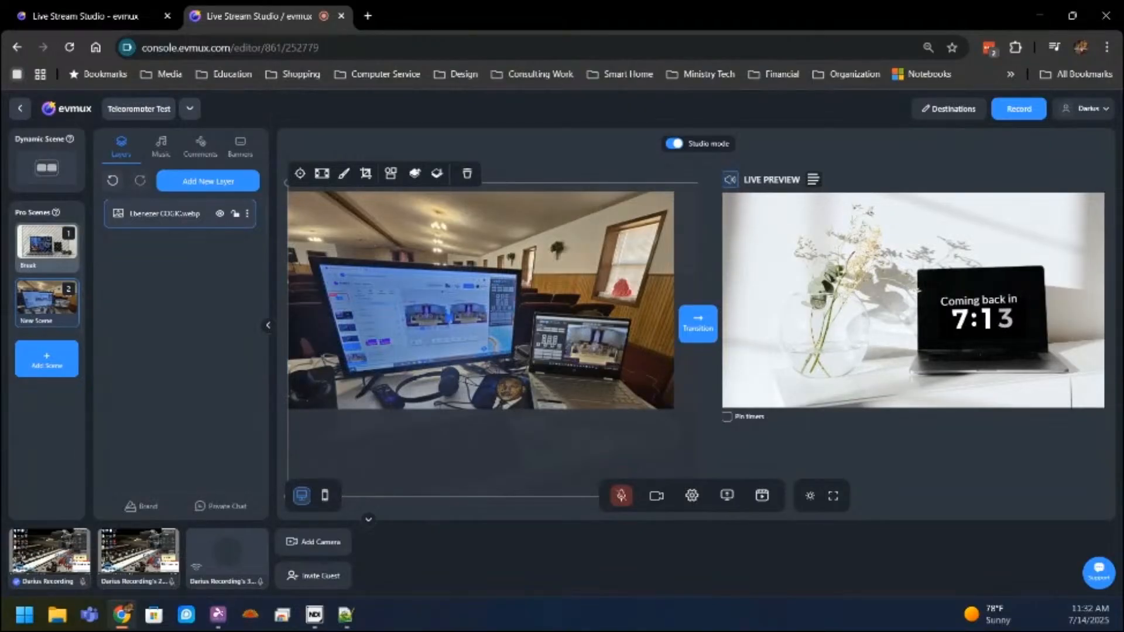
pyautogui.press('Escape')
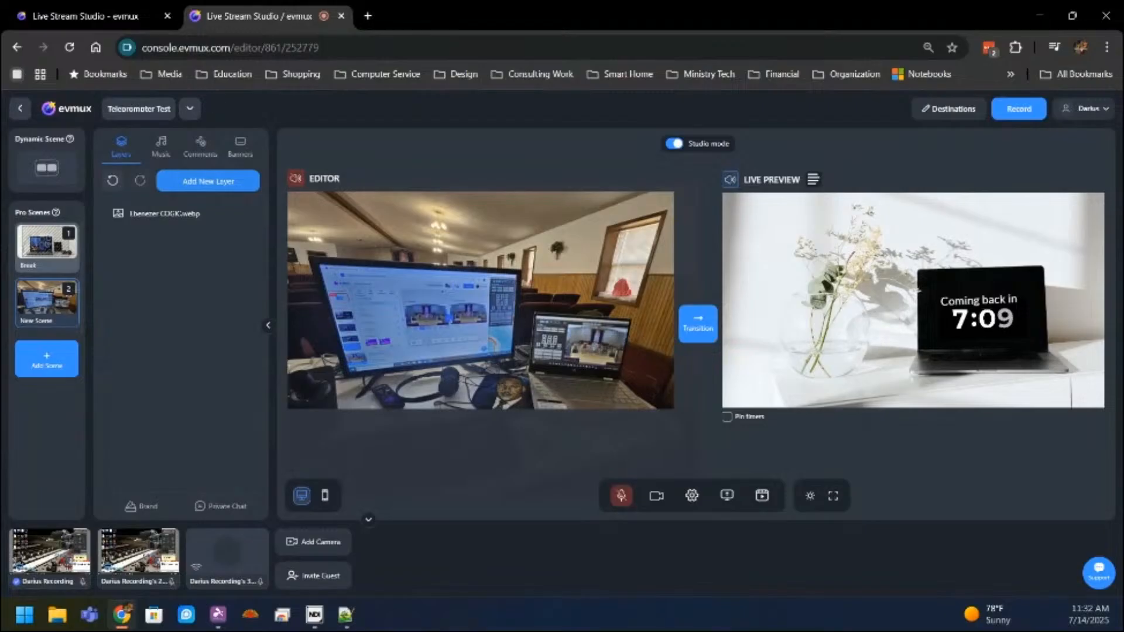
# Add the Teleprompter app from the App Market over the image in the second Pro scene
pyautogui.click(241, 177)
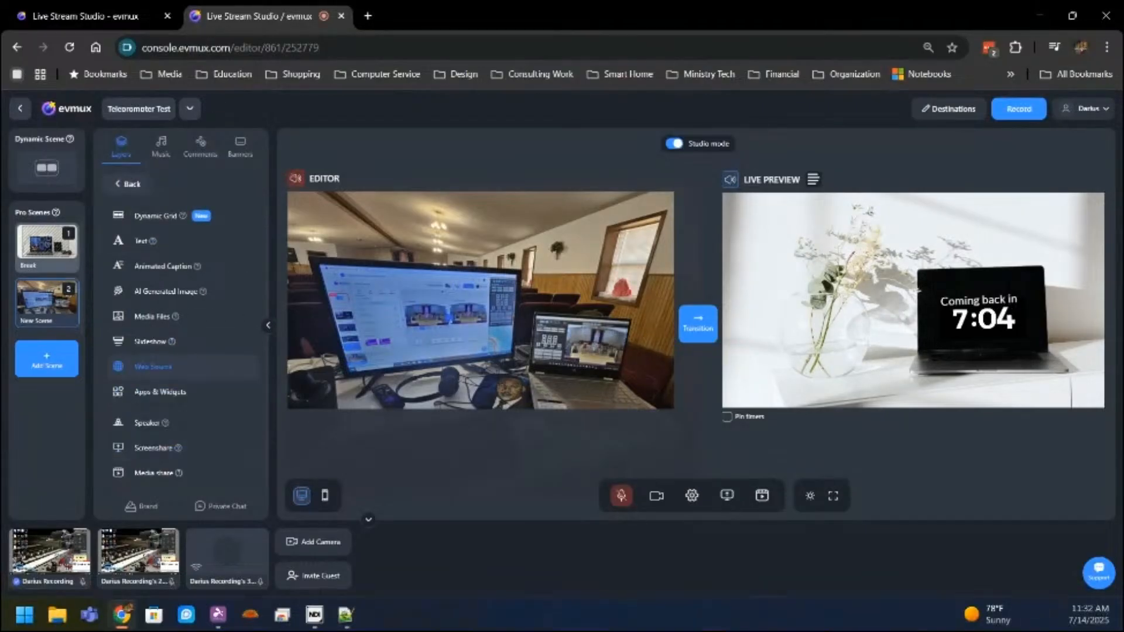
pyautogui.click(160, 392)
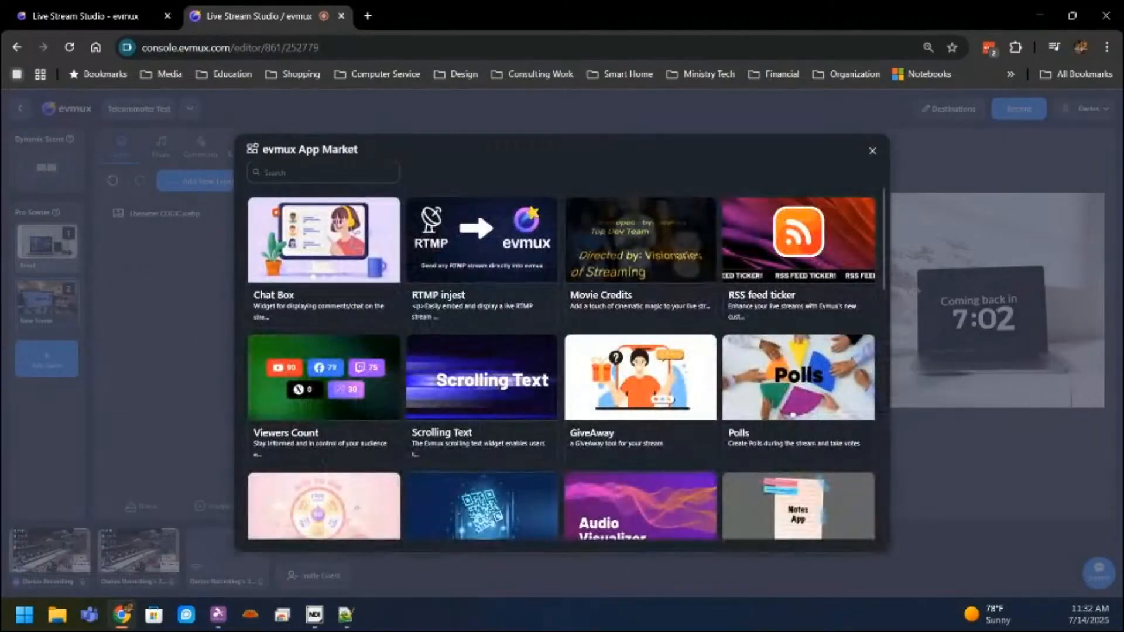
pyautogui.scroll(-5, 563, 363)
pyautogui.click(482, 360)
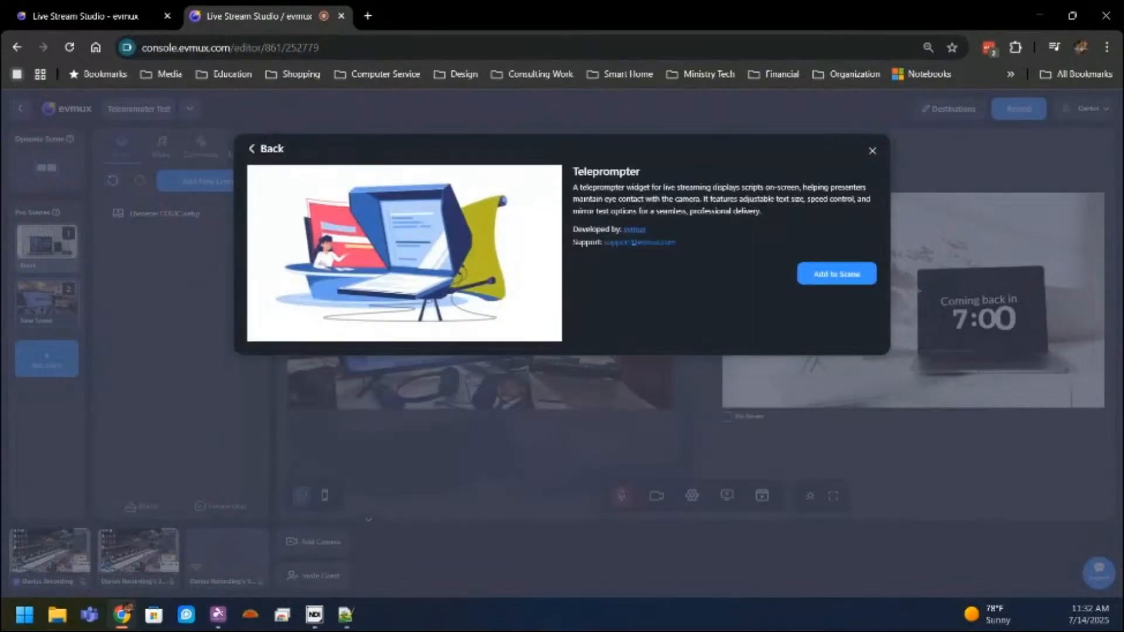
pyautogui.click(837, 274)
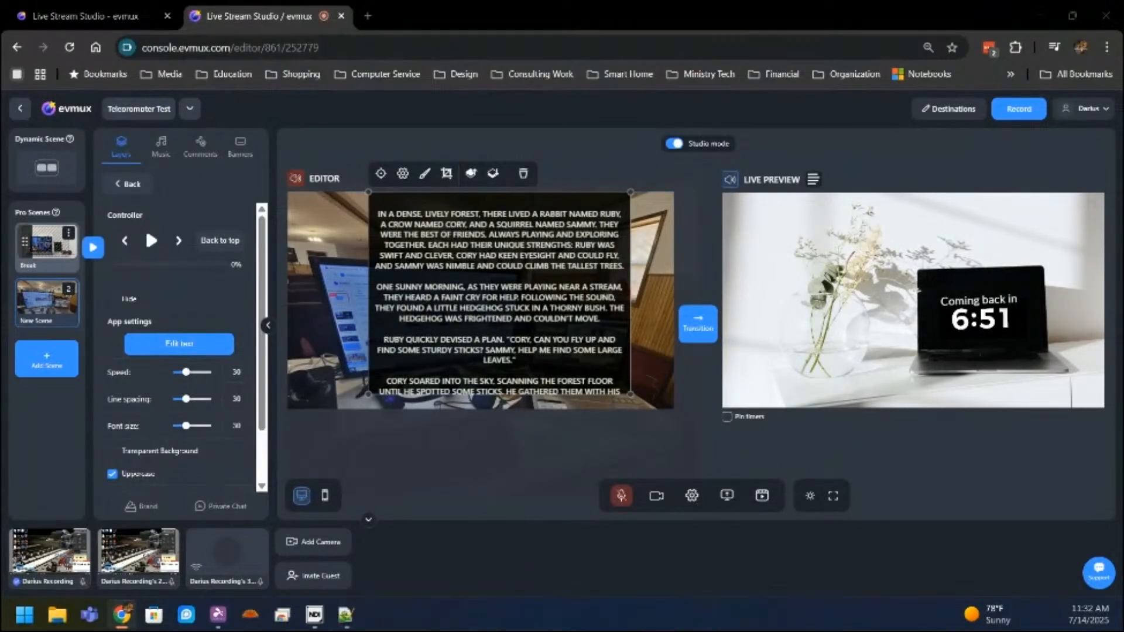
# Open the Teleprompter layer's controls in the Break scene, start the script scrolling and pause it
pyautogui.click(47, 245)
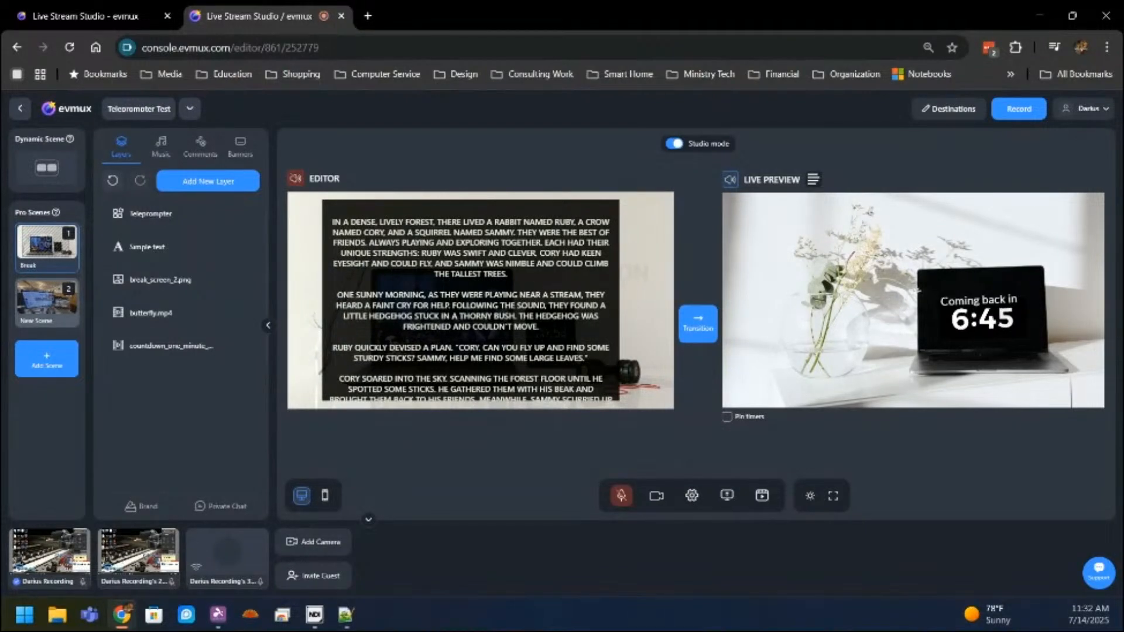
pyautogui.click(151, 213)
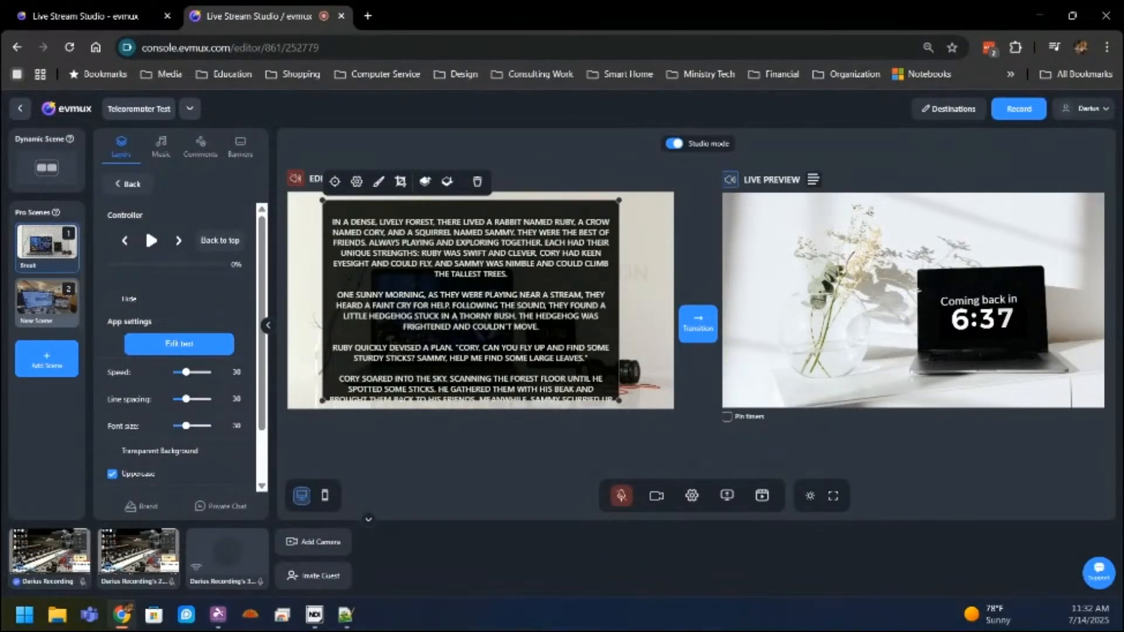
pyautogui.click(152, 240)
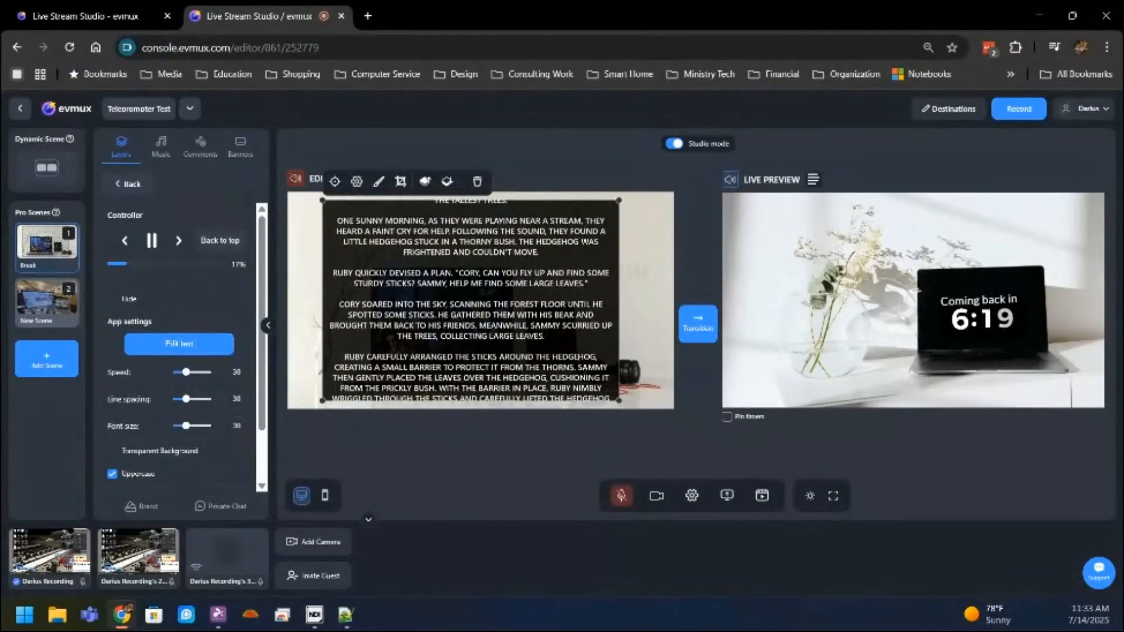
pyautogui.click(151, 241)
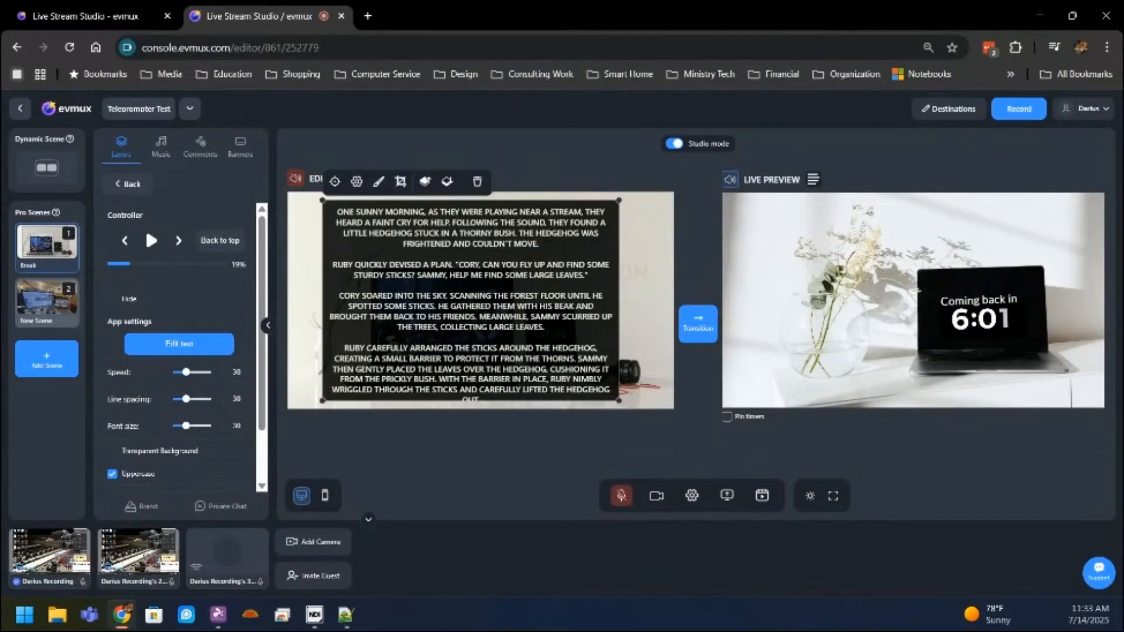
# Open the Teleprompter text for editing in the Break scene and delete the entire sample script
pyautogui.click(179, 344)
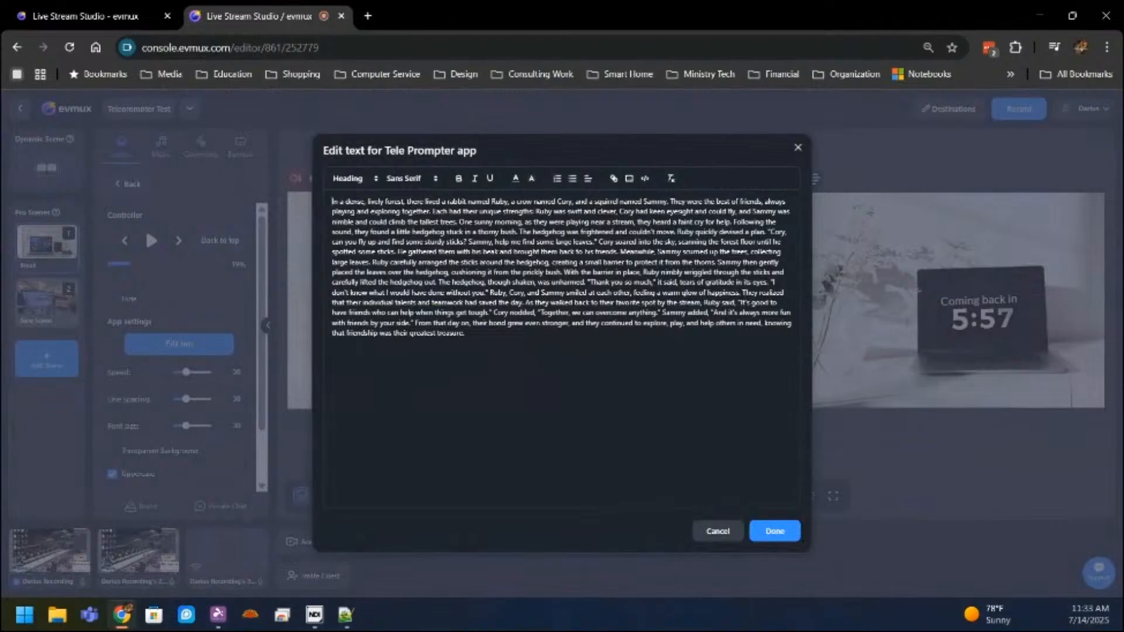
pyautogui.moveTo(466, 334); pyautogui.dragTo(332, 201)
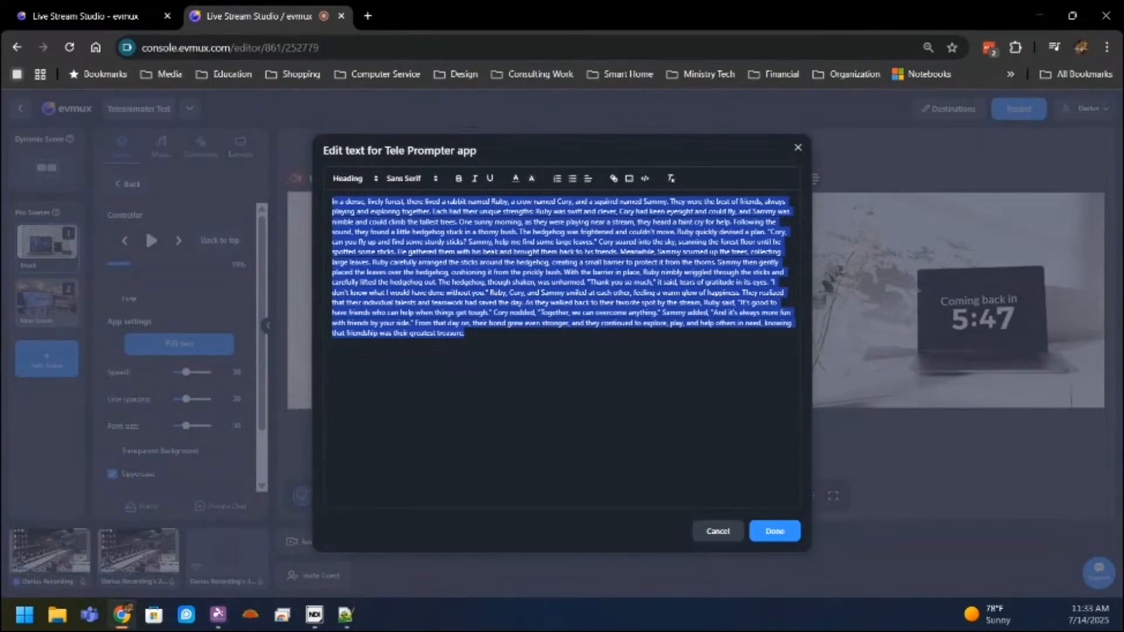
pyautogui.press('BackSpace')
# Paste the prepared self-introduction script from the other open program into the Teleprompter text and save it
pyautogui.hotkey('alt', 'Tab')
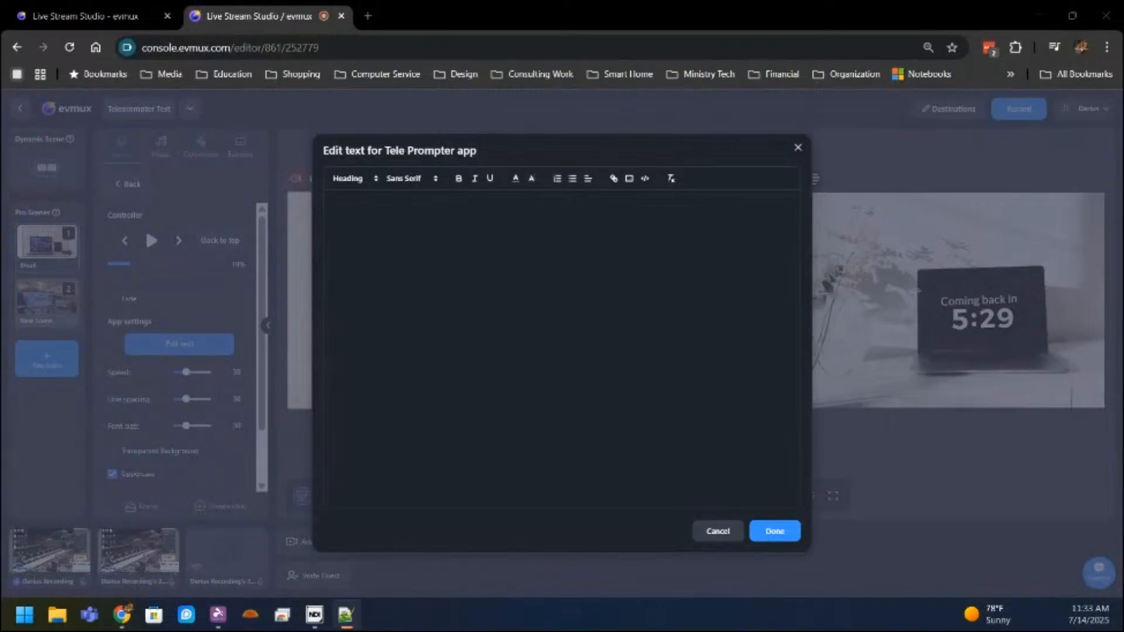
pyautogui.click(410, 232)
pyautogui.rightClick(410, 231)
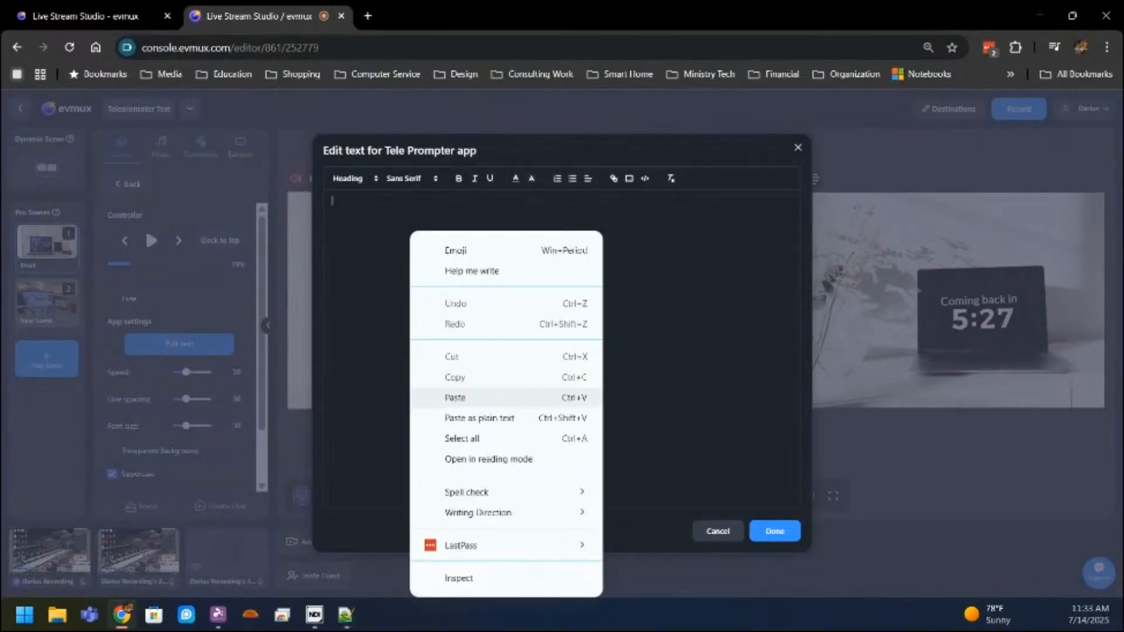
pyautogui.click(455, 398)
pyautogui.scroll(10, 562, 352)
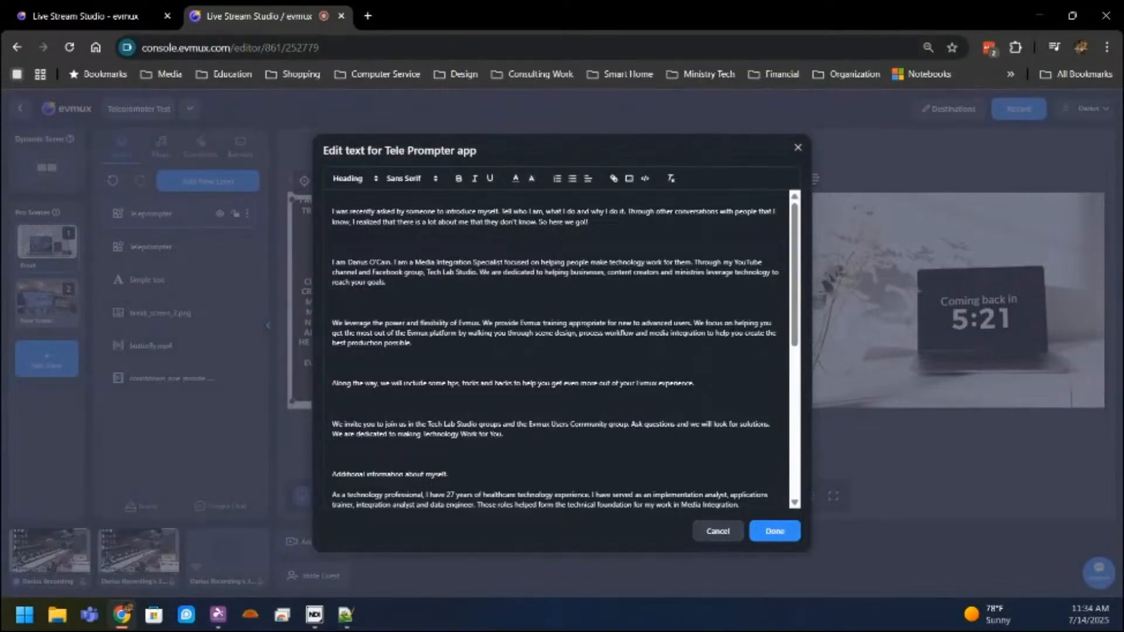
pyautogui.click(775, 531)
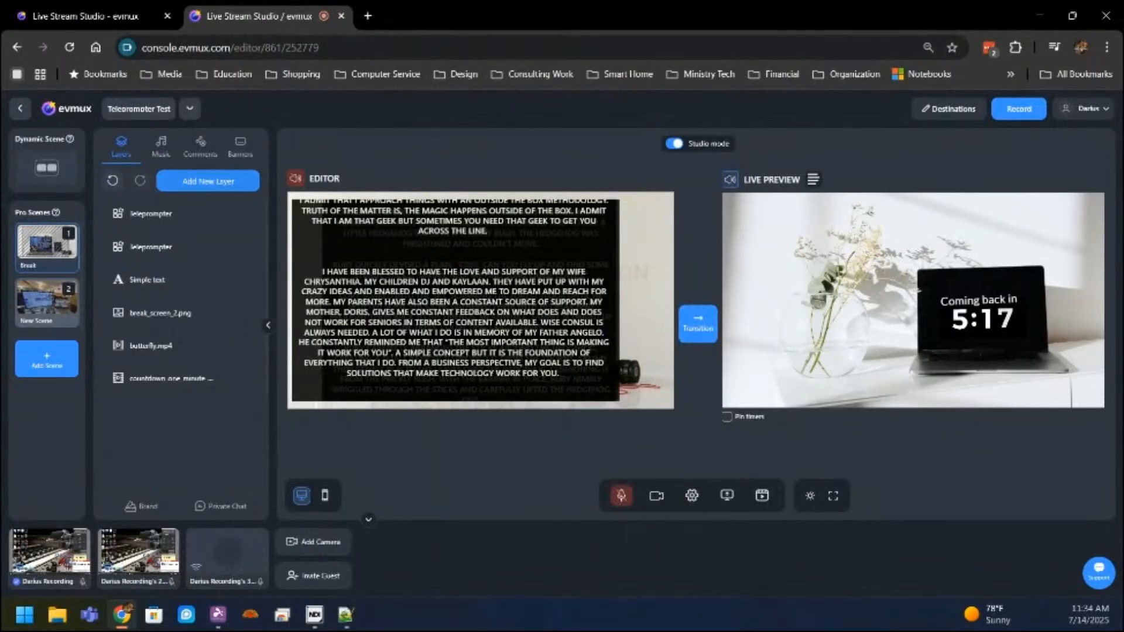
# Return the custom script of the Break scene's upper Teleprompter layer to its beginning and start it scrolling
pyautogui.click(151, 213)
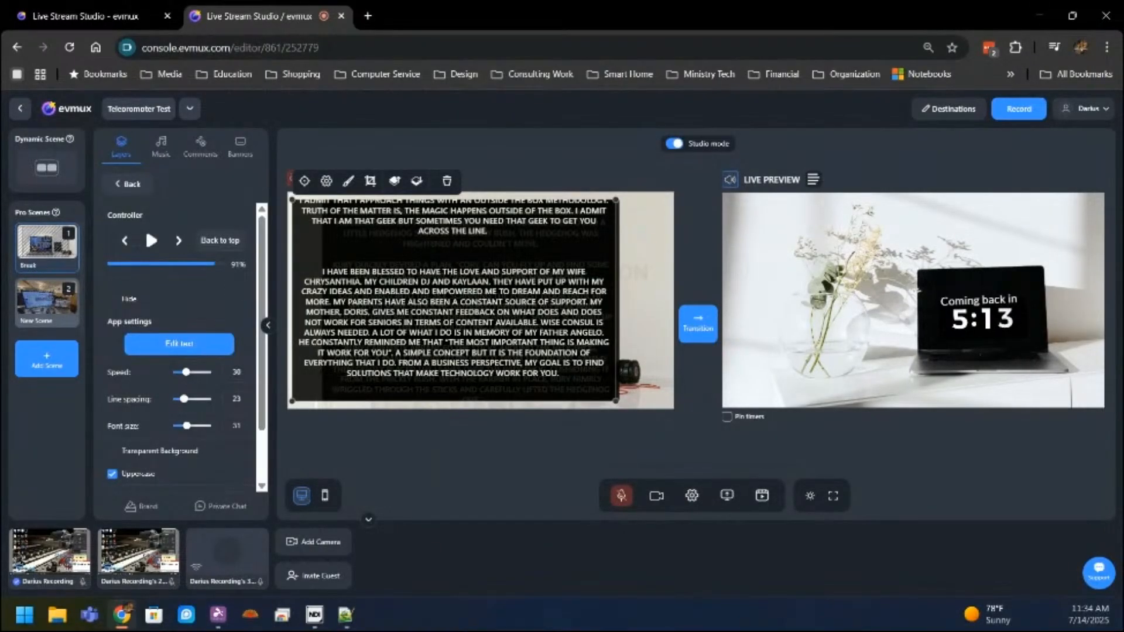
pyautogui.click(220, 241)
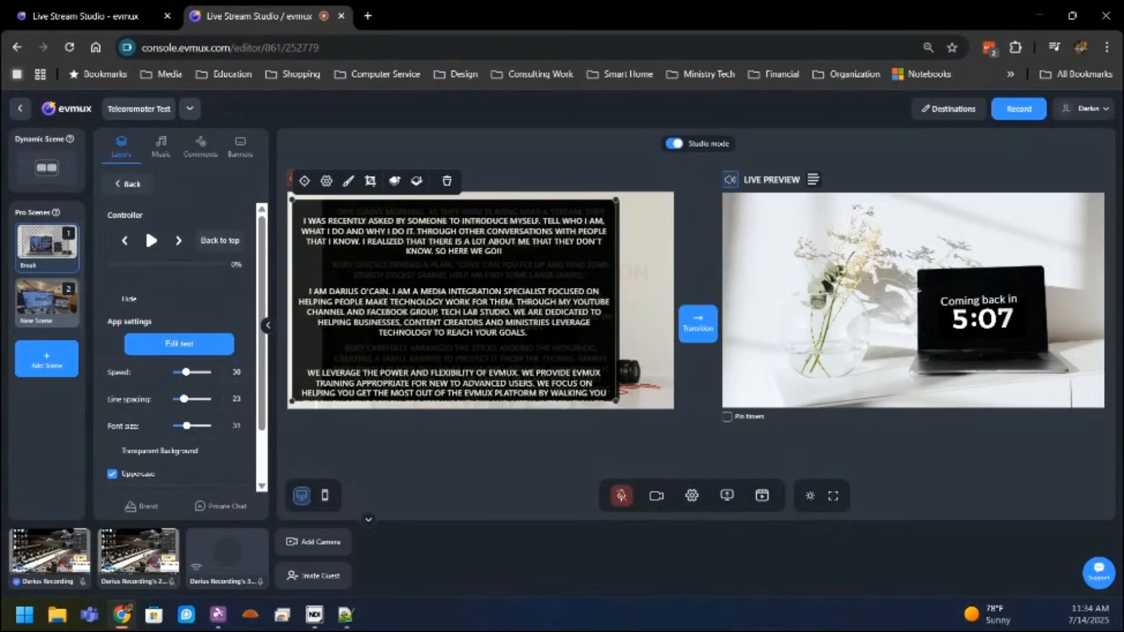
pyautogui.click(151, 240)
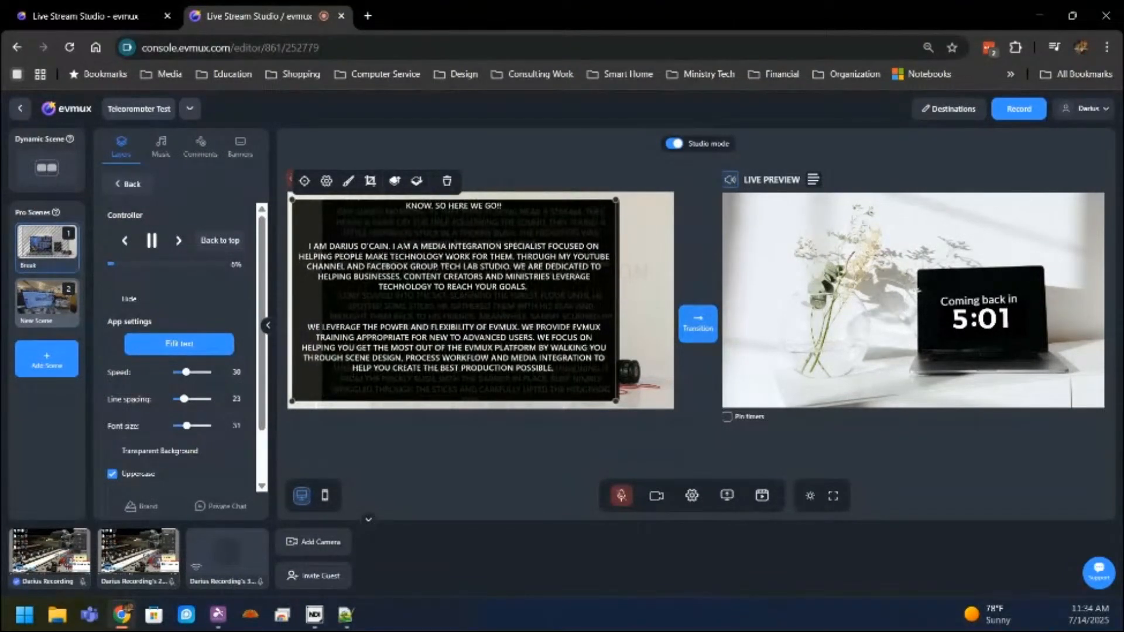
# Transition the Break scene to the live preview, and pause the scrolling custom script of its upper Teleprompter layer
pyautogui.click(698, 324)
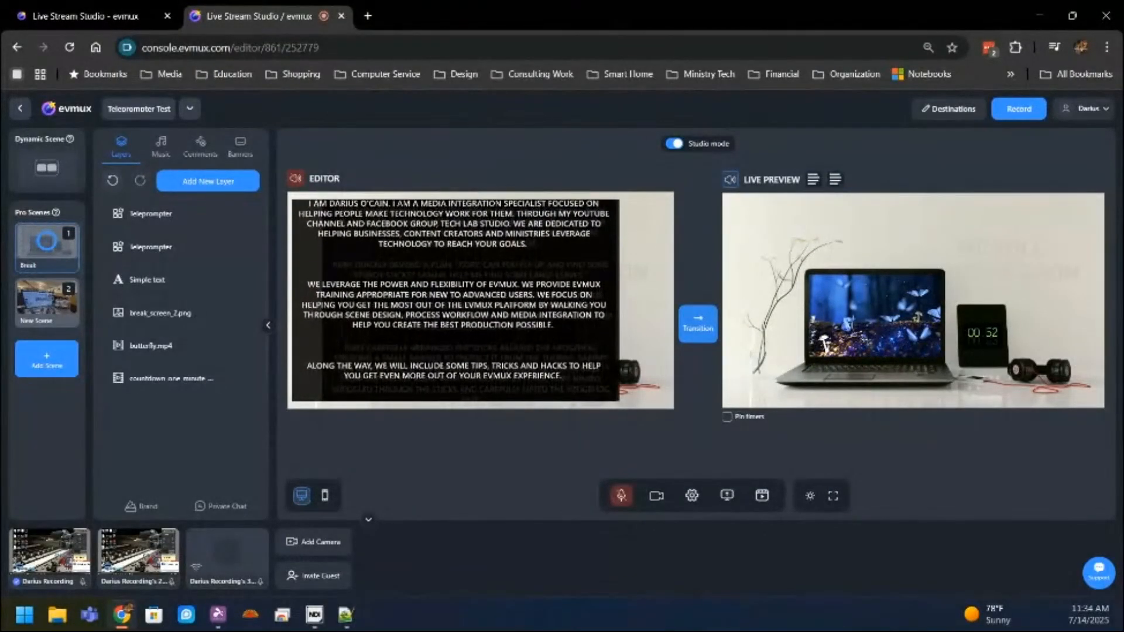
pyautogui.click(151, 214)
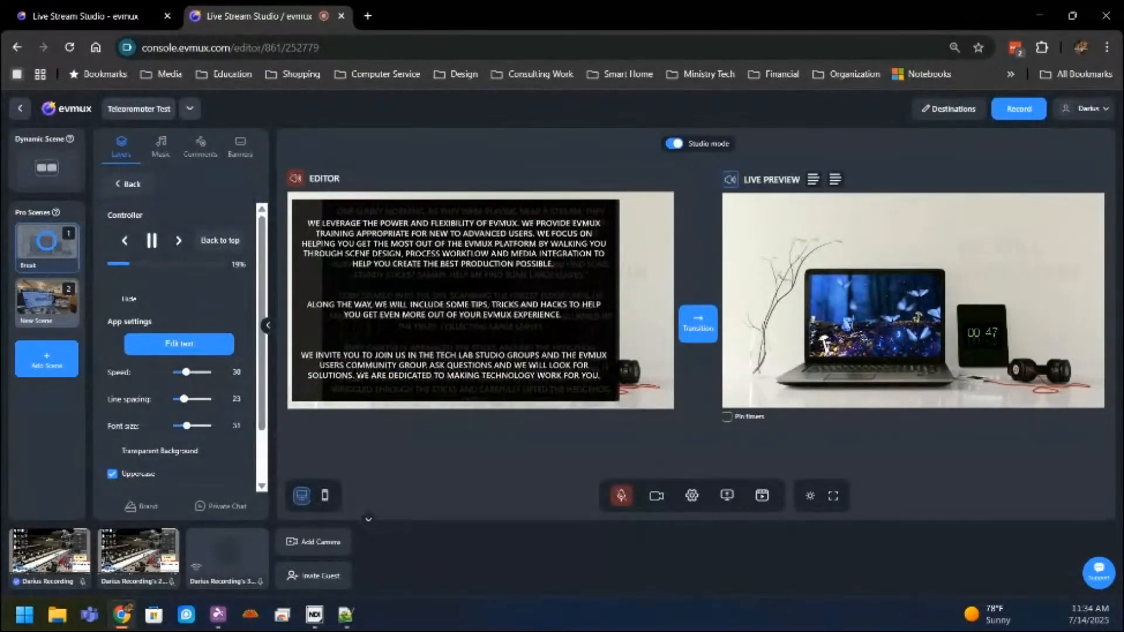
pyautogui.click(151, 241)
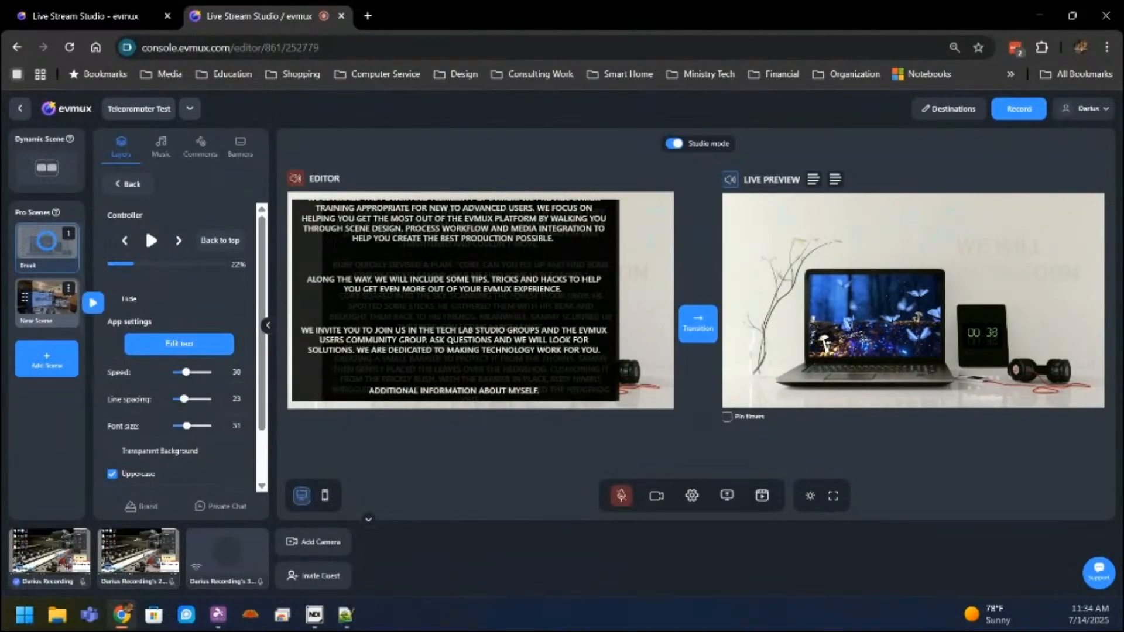
# Delete the Teleprompter layer with the sample story from New Scene
pyautogui.click(47, 303)
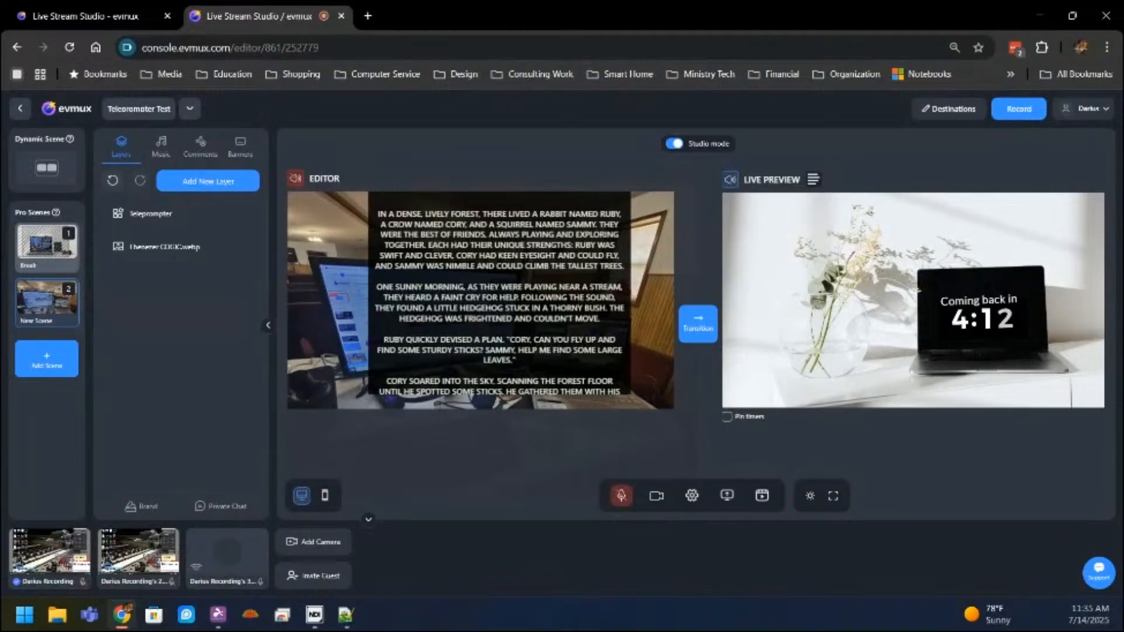
pyautogui.click(500, 293)
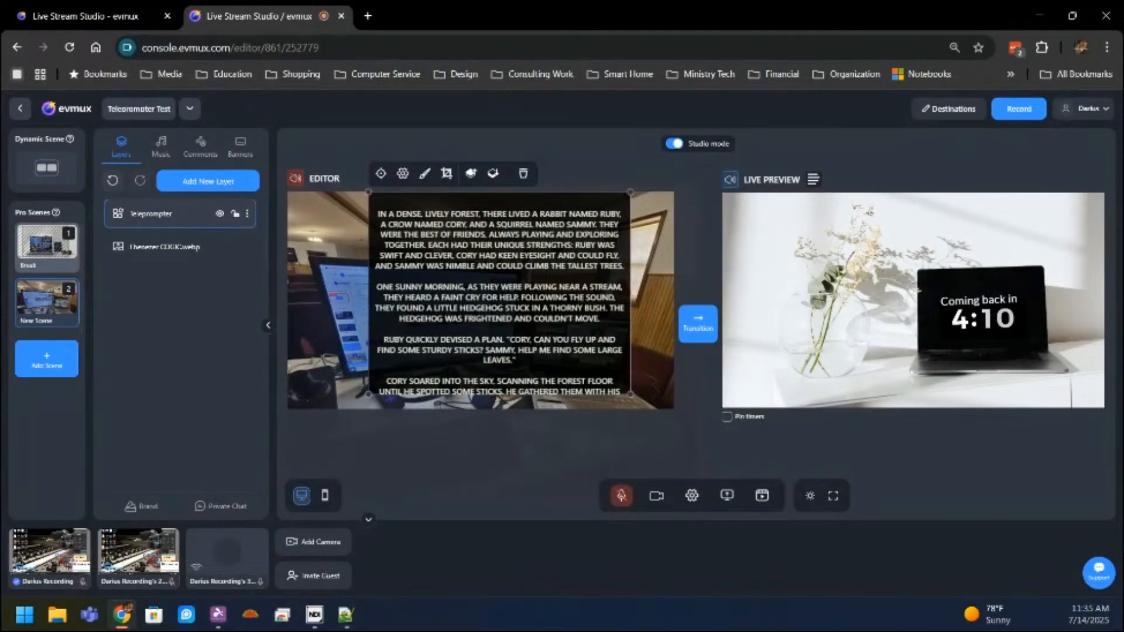
pyautogui.press('Delete')
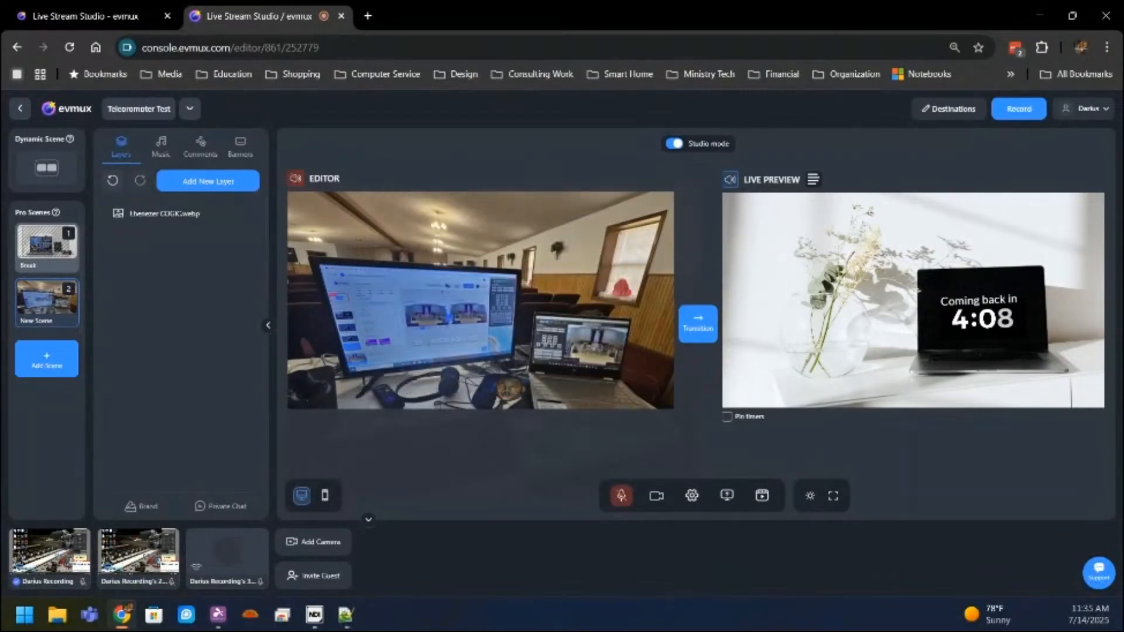
# Copy the custom-script Teleprompter layer from the Break scene into New Scene and return its script to the beginning
pyautogui.moveTo(46, 247)
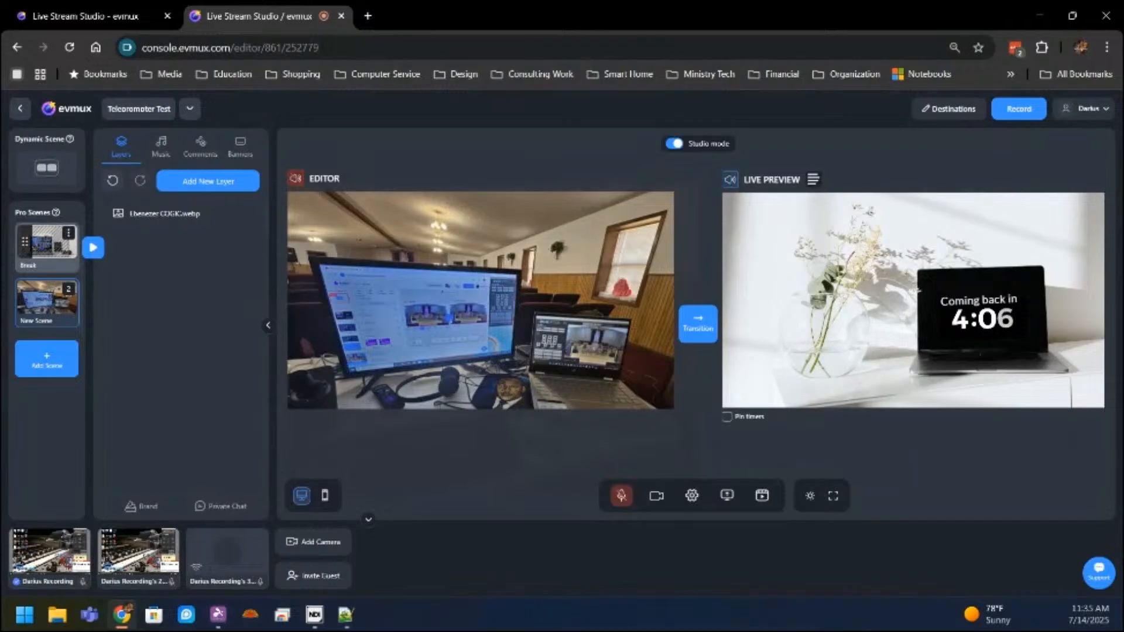
pyautogui.click(47, 247)
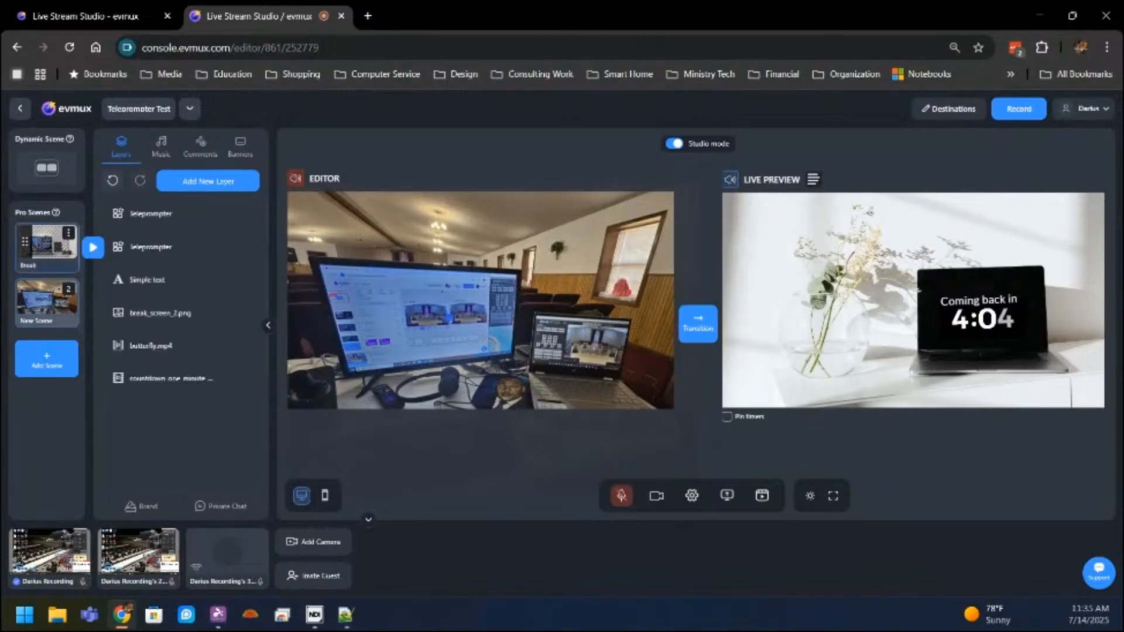
pyautogui.click(152, 214)
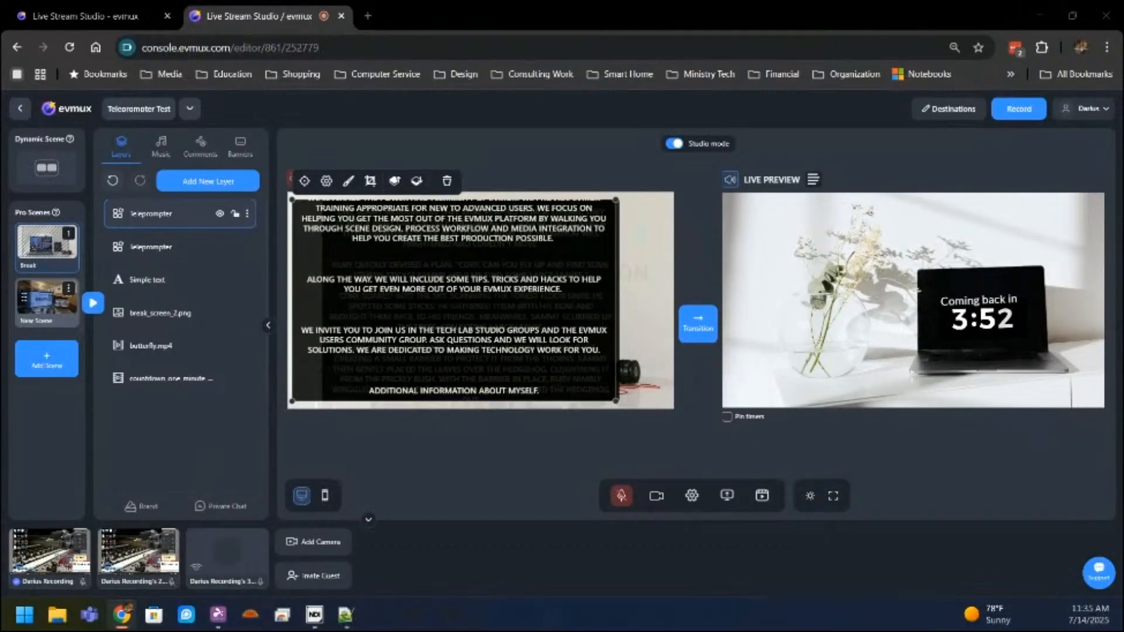
pyautogui.click(47, 300)
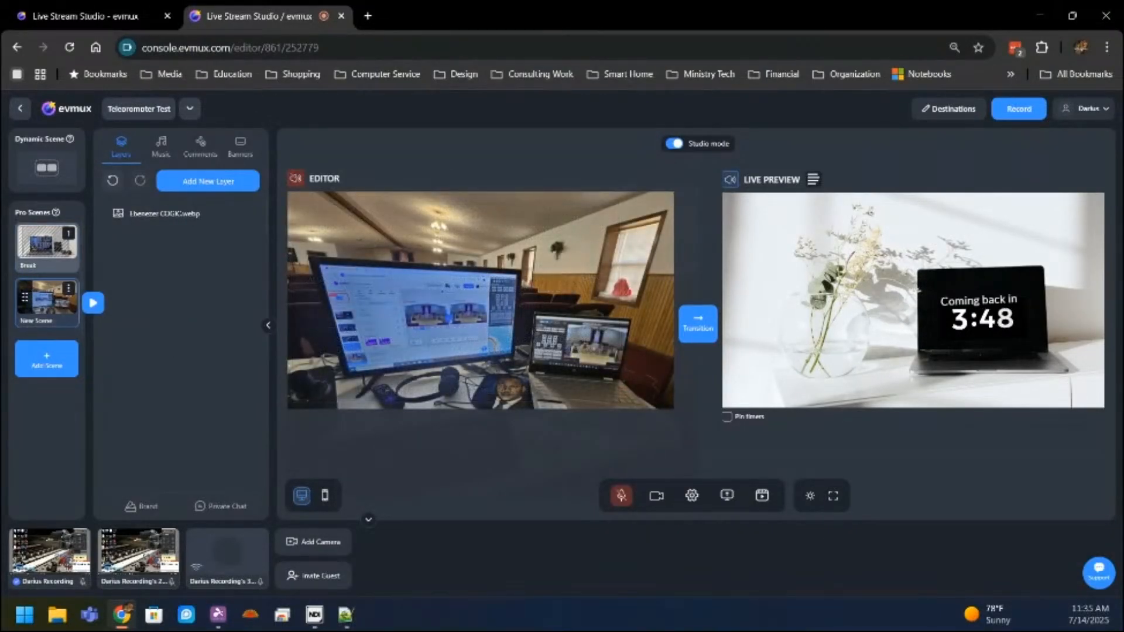
pyautogui.hotkey('ctrl', 'v')
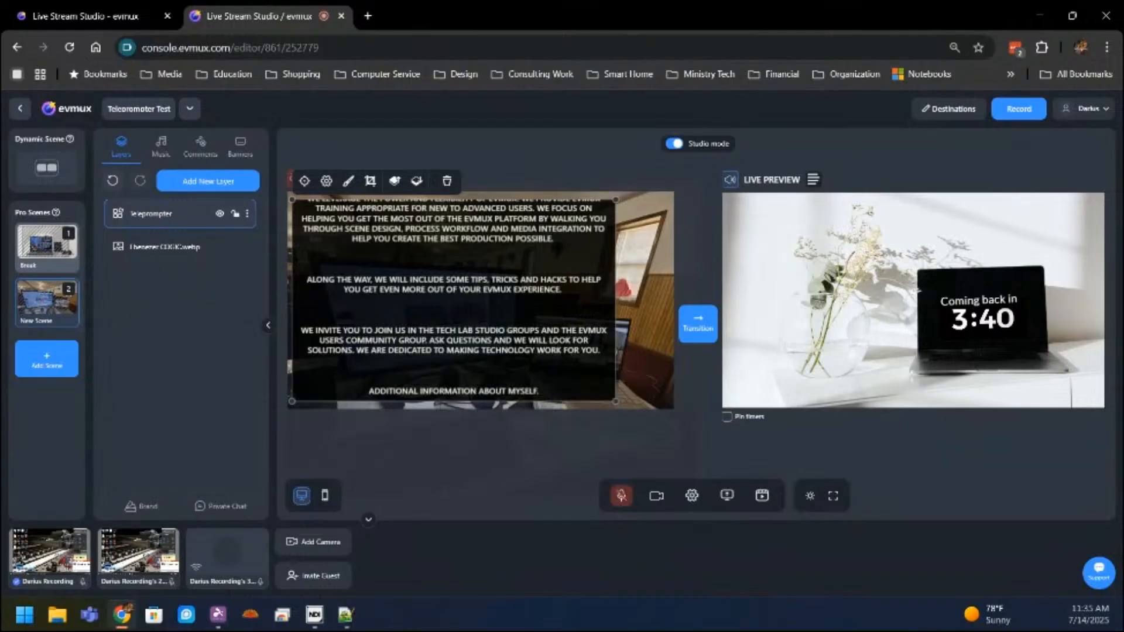
pyautogui.click(151, 214)
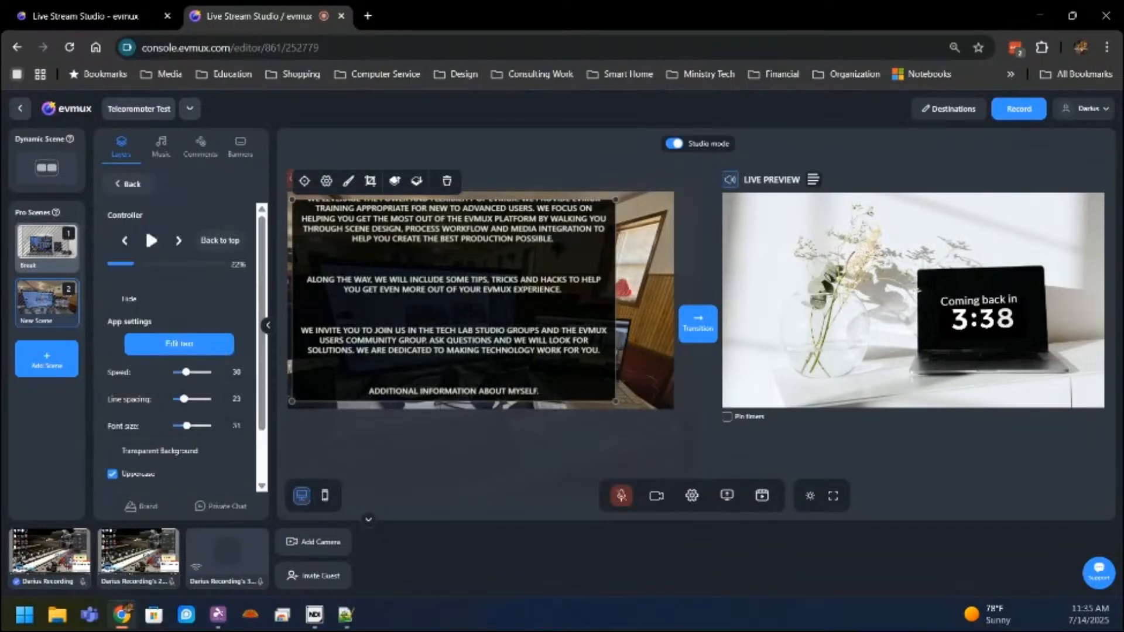
pyautogui.click(220, 240)
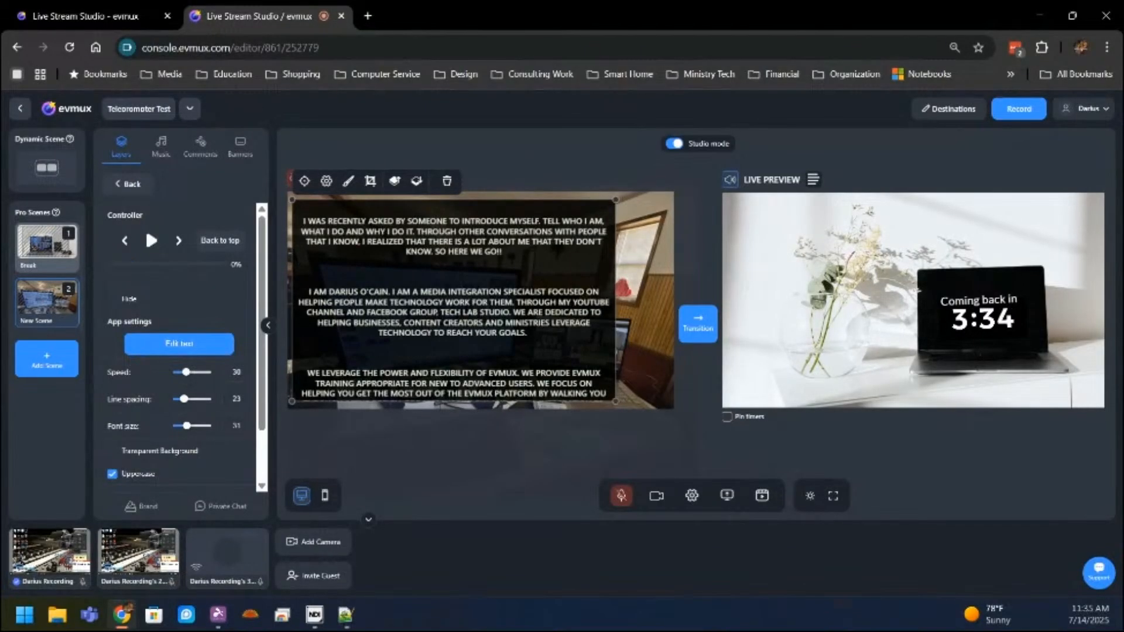
# Put the Break scene in the live preview and start scrolling the custom script in its upper Teleprompter layer
pyautogui.moveTo(48, 246)
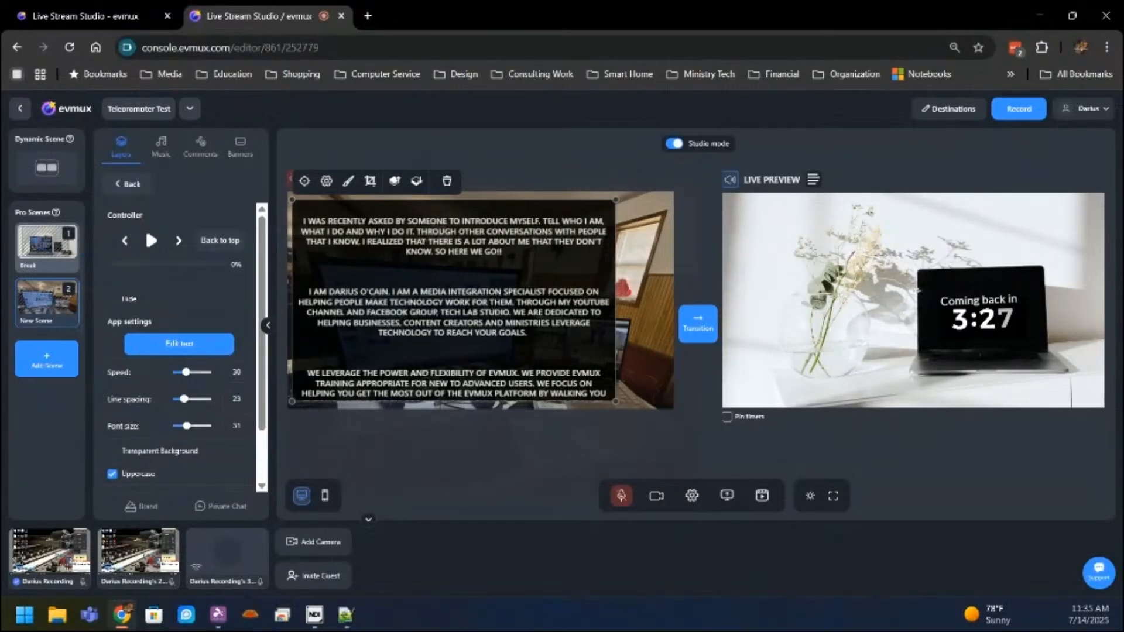
pyautogui.moveTo(48, 245)
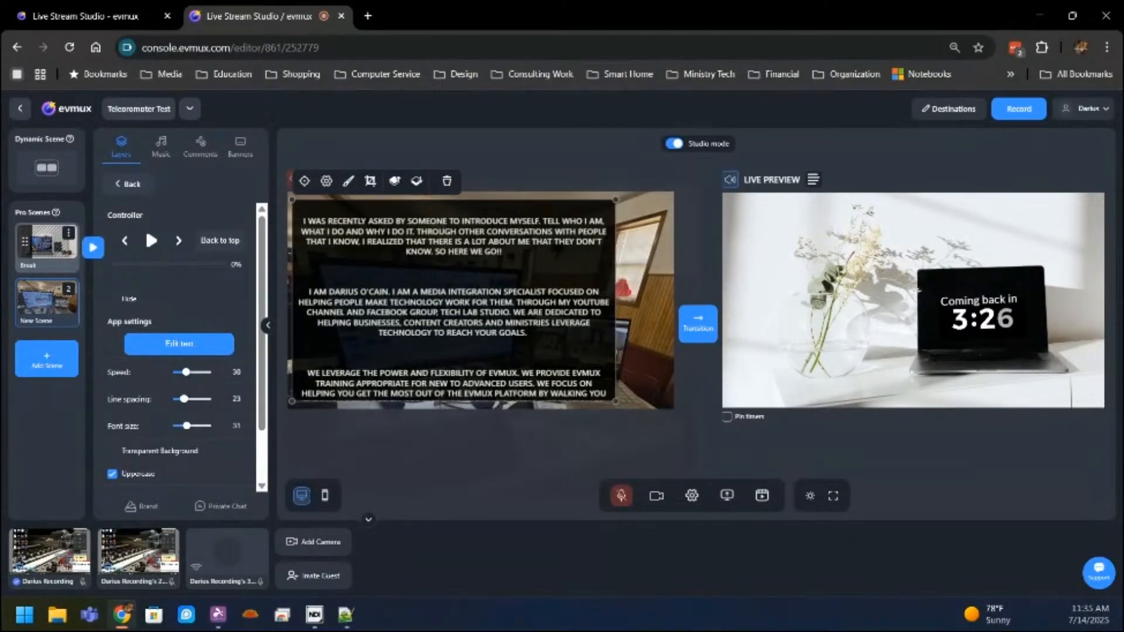
pyautogui.click(47, 244)
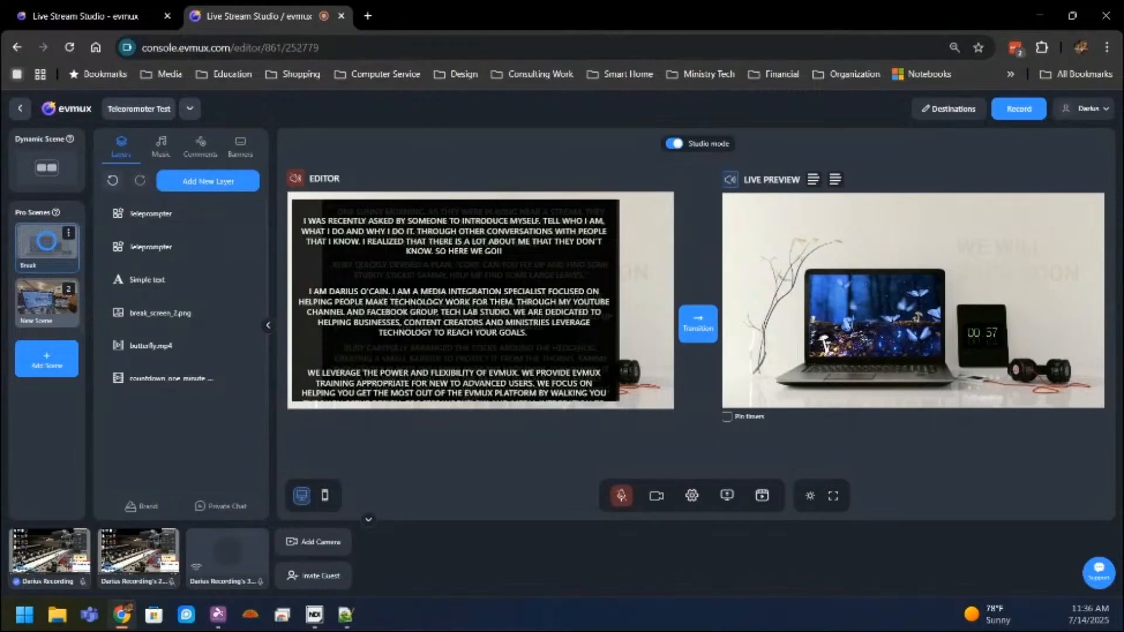
pyautogui.moveTo(47, 301)
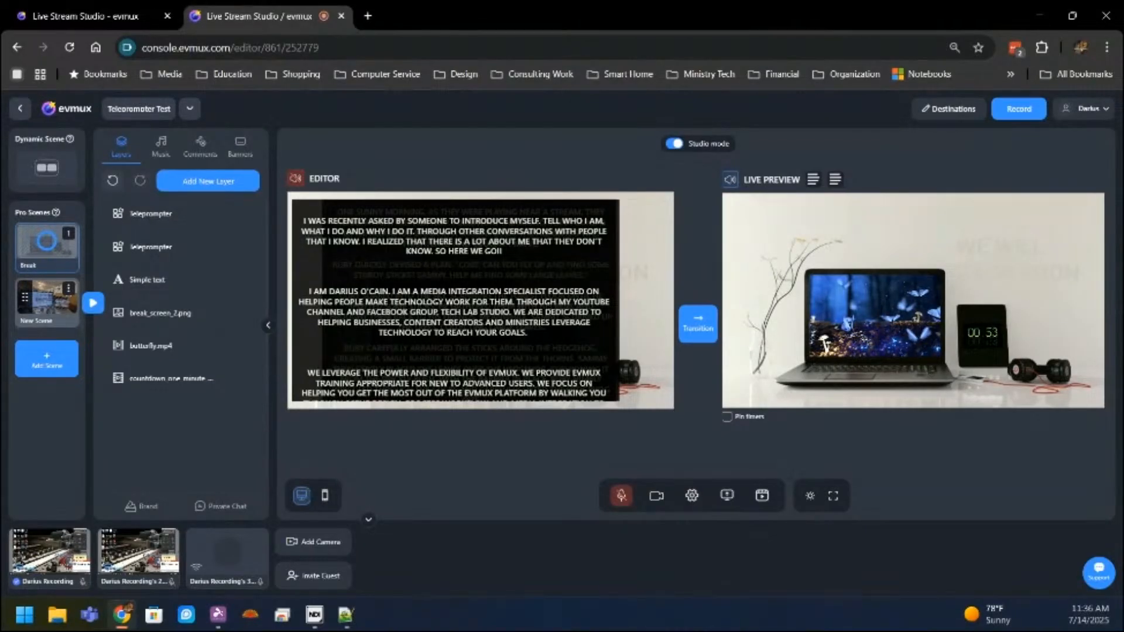
pyautogui.click(164, 213)
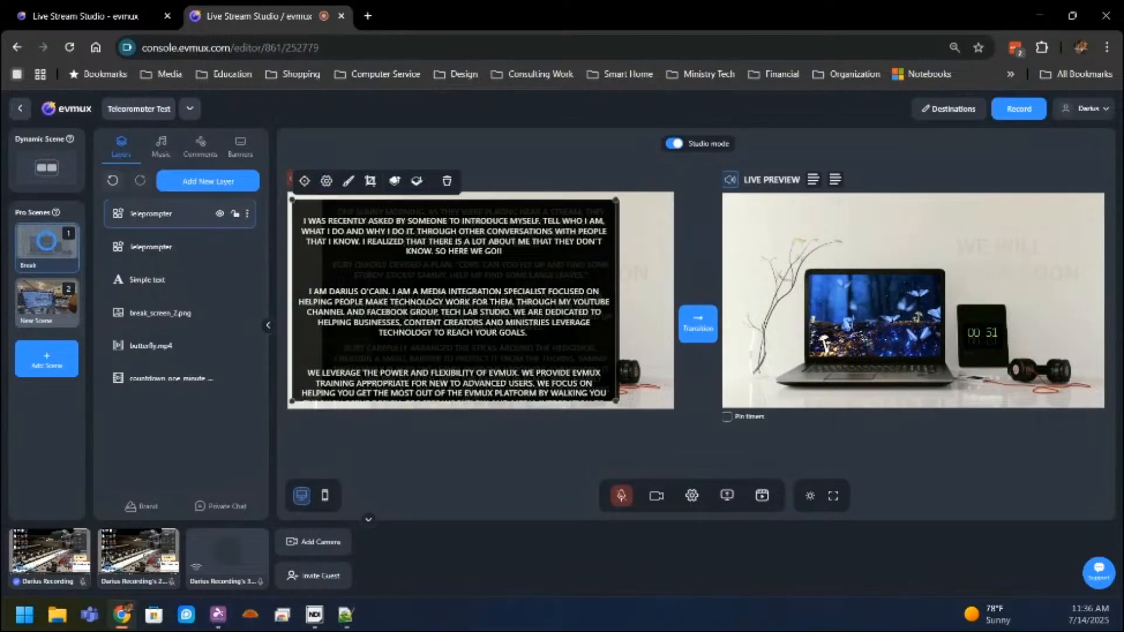
pyautogui.click(326, 181)
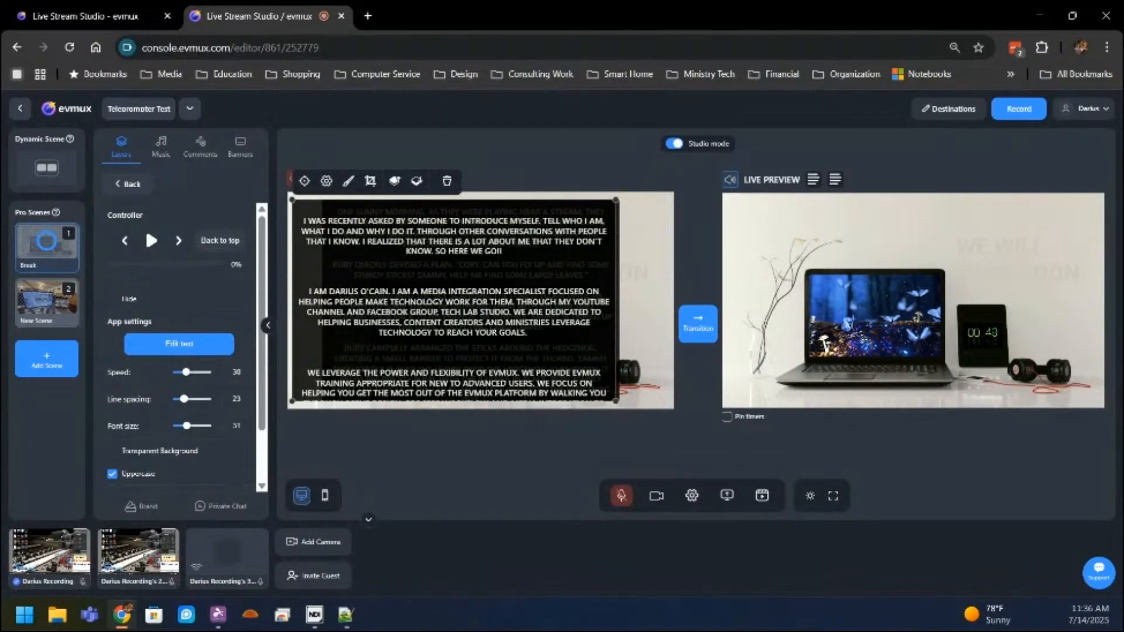
pyautogui.click(151, 240)
# Play New Scene in the live preview, and pause the custom script scrolling in the Break scene's upper Teleprompter layer
pyautogui.click(47, 302)
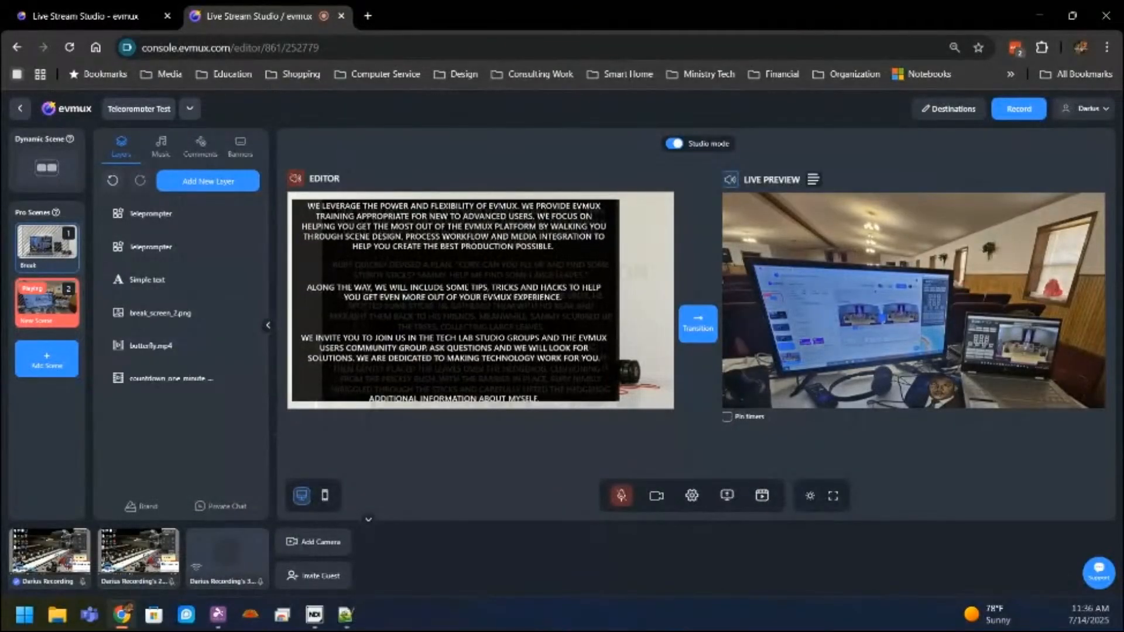
pyautogui.click(151, 214)
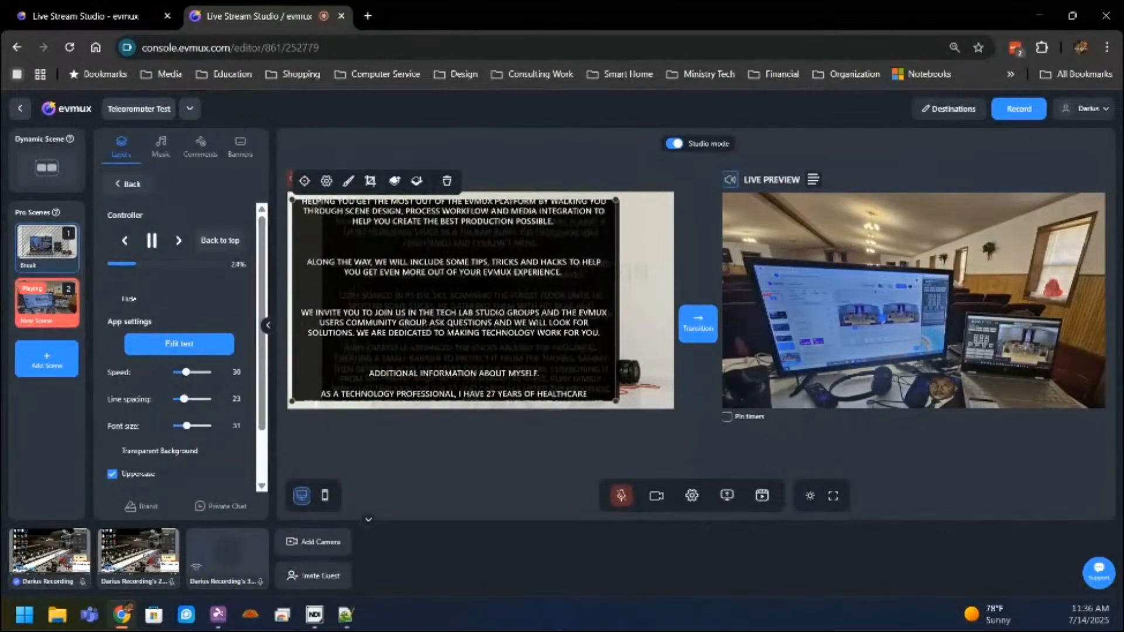
pyautogui.click(152, 240)
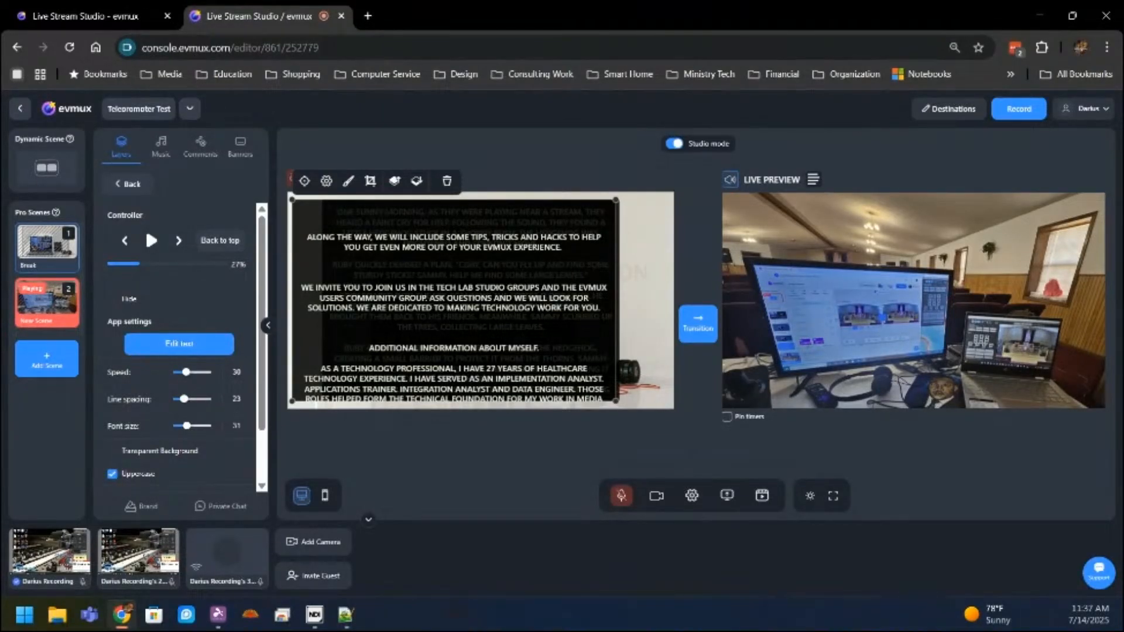
# Format the custom Teleprompter script with line spacing 26 and font size 37, and turn off uppercase
pyautogui.moveTo(184, 399)
pyautogui.mouseDown()
pyautogui.moveTo(207, 400)
pyautogui.moveTo(176, 400)
pyautogui.mouseUp()
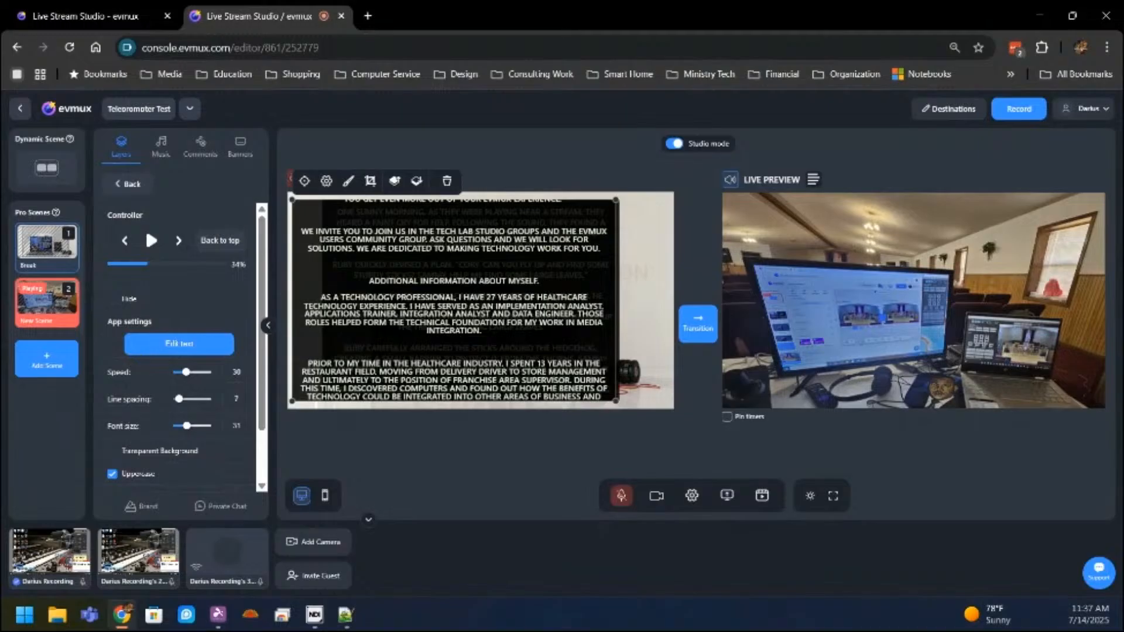
pyautogui.moveTo(177, 400); pyautogui.dragTo(184, 400)
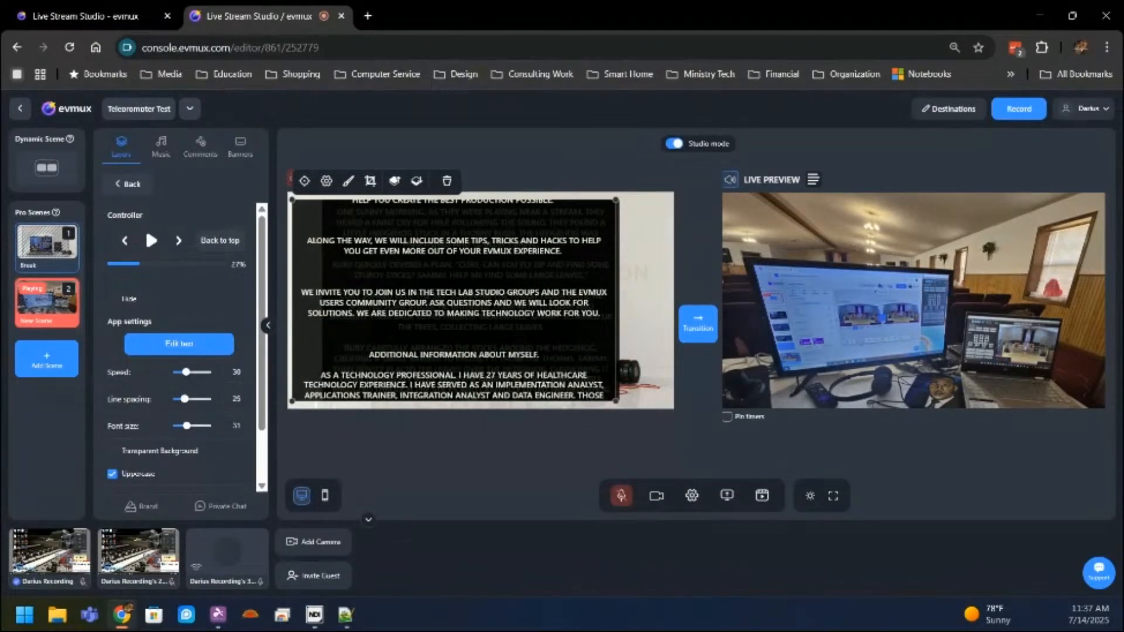
pyautogui.moveTo(187, 426); pyautogui.dragTo(188, 426)
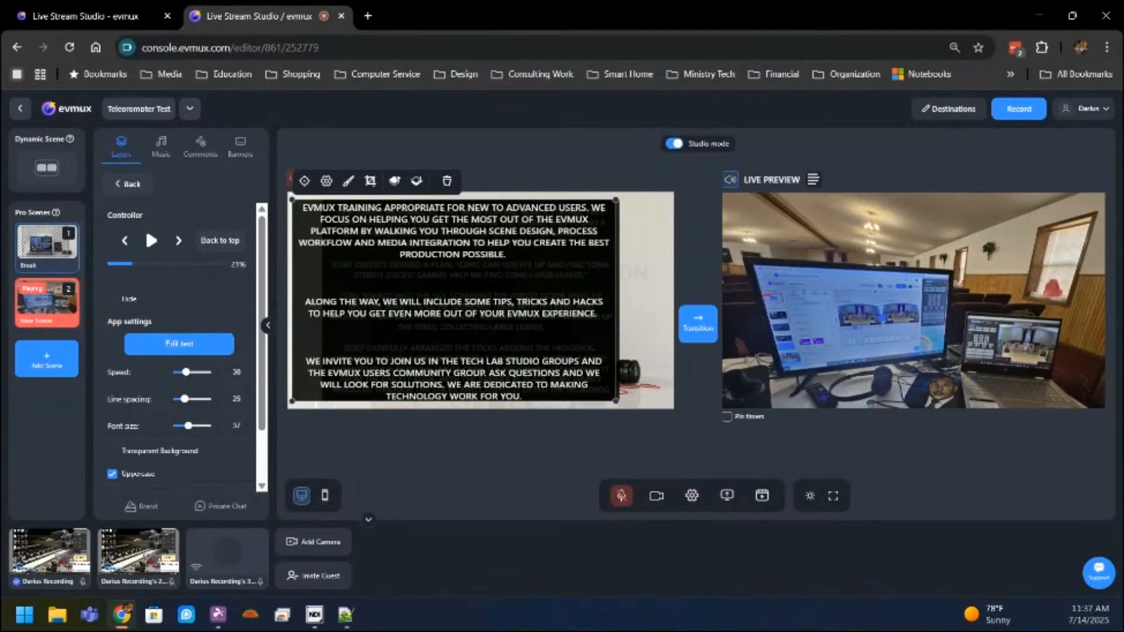
pyautogui.click(113, 474)
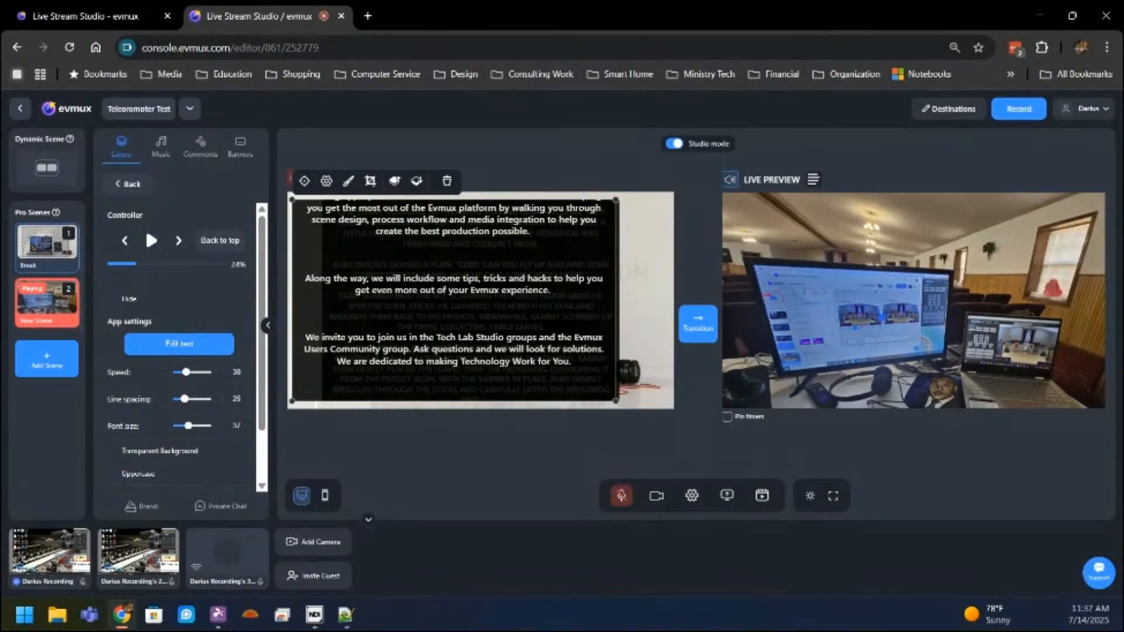
# Turn uppercase back on for the custom Teleprompter script and show its padding and color settings
pyautogui.click(112, 474)
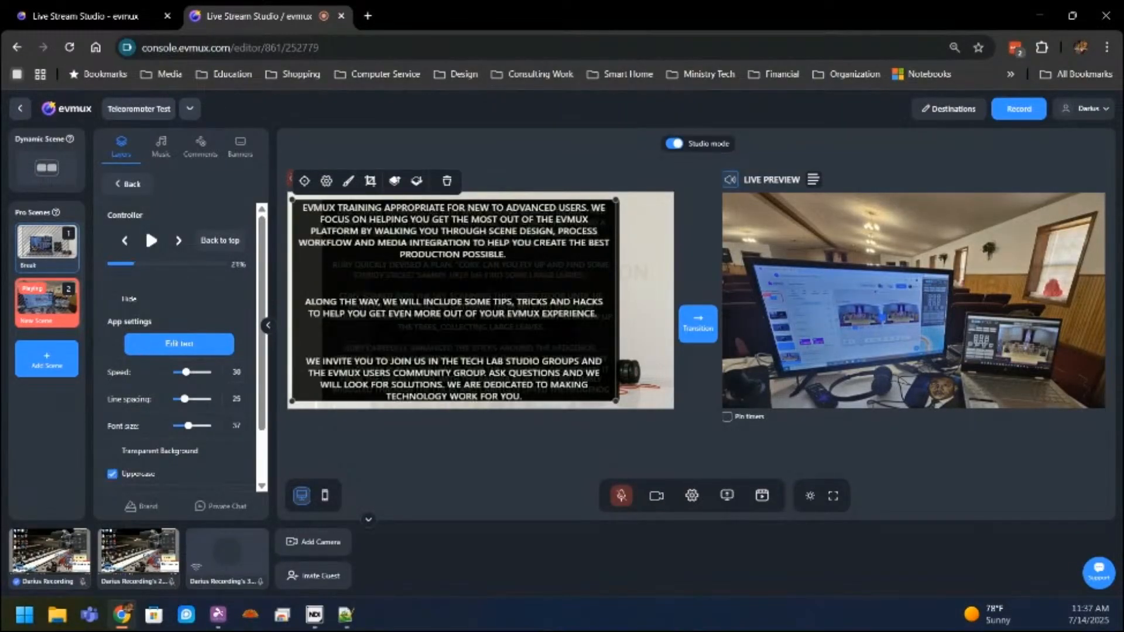
pyautogui.scroll(-2, 176, 410)
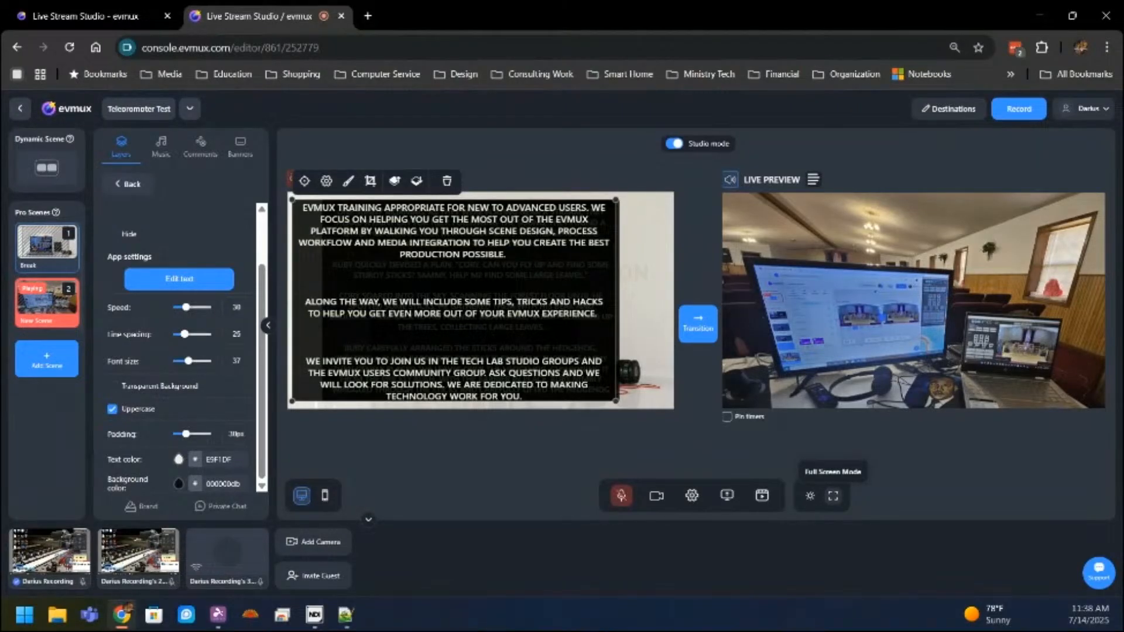
# Switch the studio to full screen mode and enlarge the editor view relative to the live preview
pyautogui.click(833, 496)
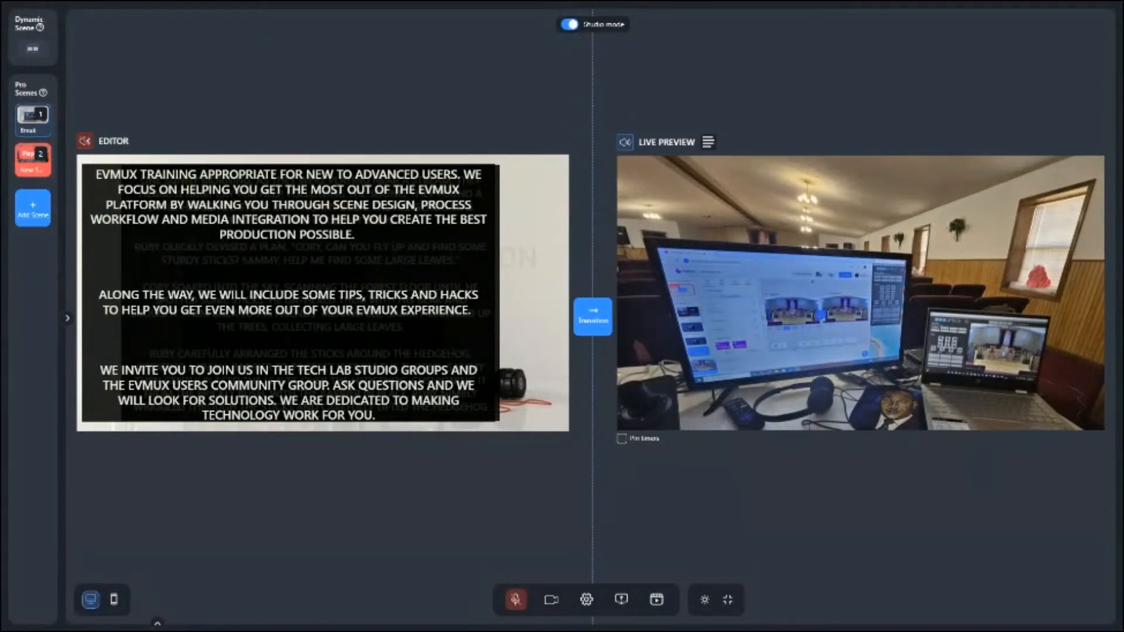
pyautogui.moveTo(585, 363); pyautogui.dragTo(763, 363)
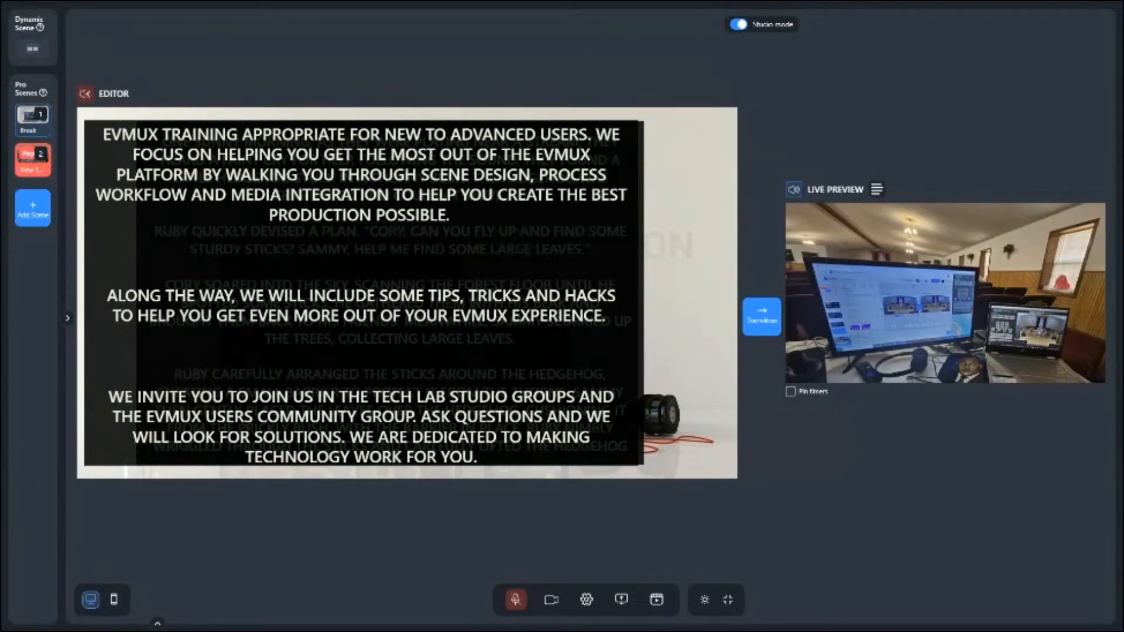
# Show New Scene in the editor and resize the editor and live preview to about equal widths
pyautogui.moveTo(32, 117)
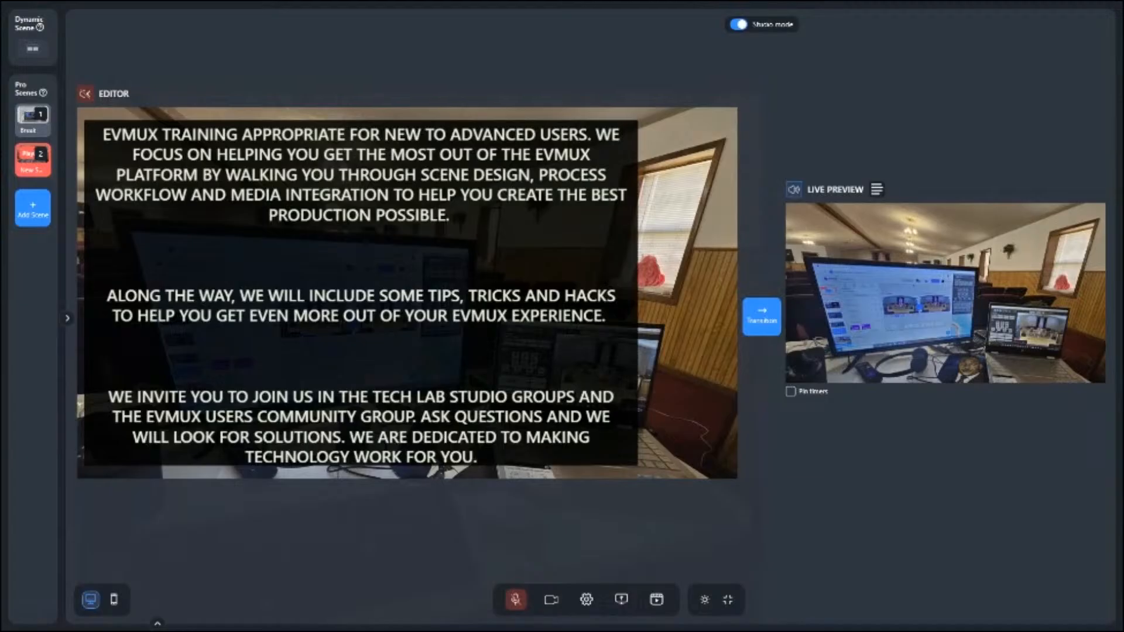
pyautogui.moveTo(762, 317); pyautogui.dragTo(590, 317)
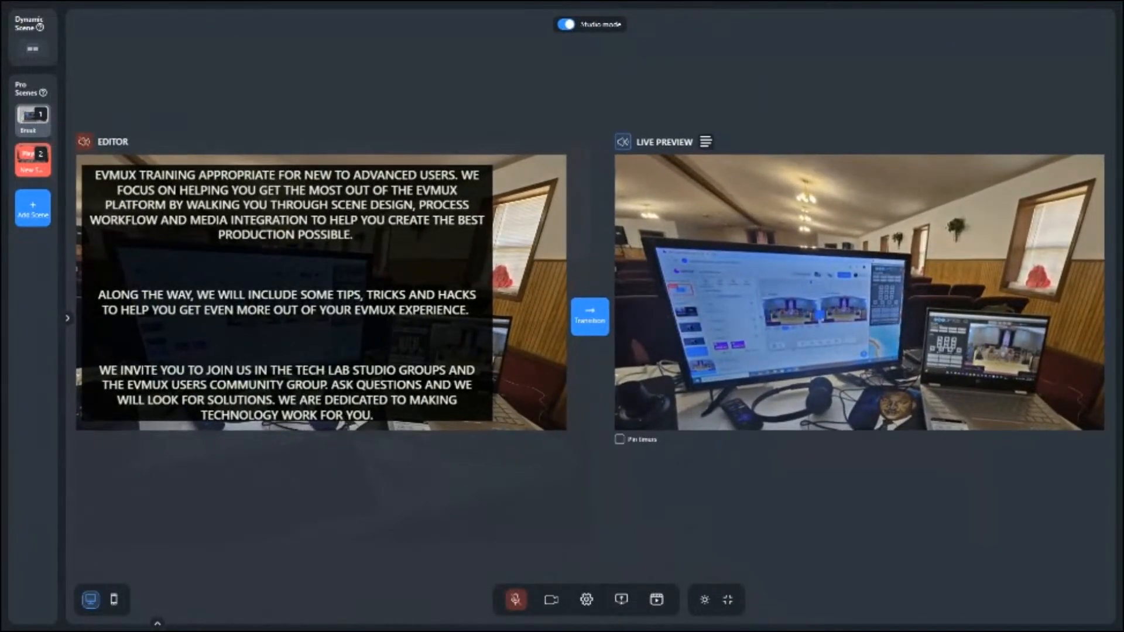